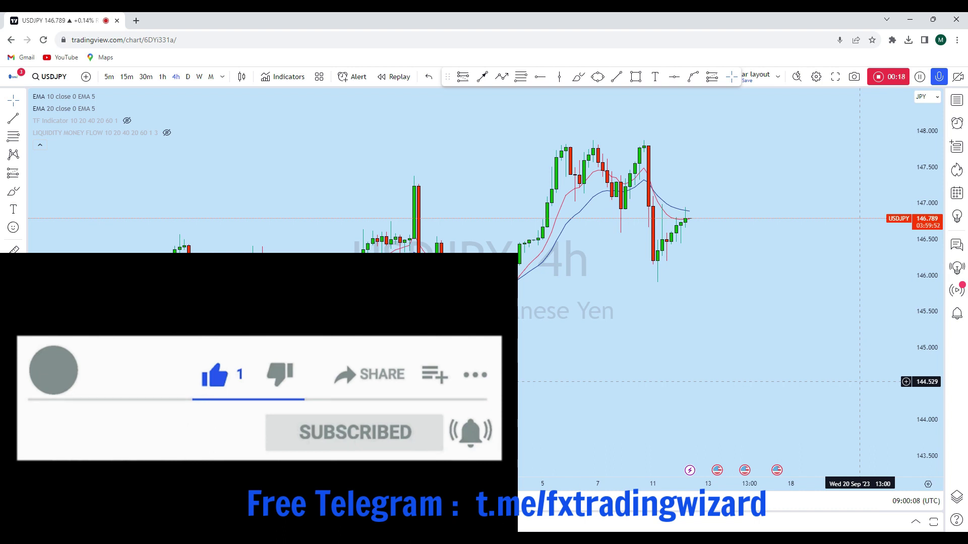
# Step: Switch the USDJPY chart to the monthly timeframe and enlarge the candles from 2022 to 2023
pyautogui.scroll(2, 669, 220)
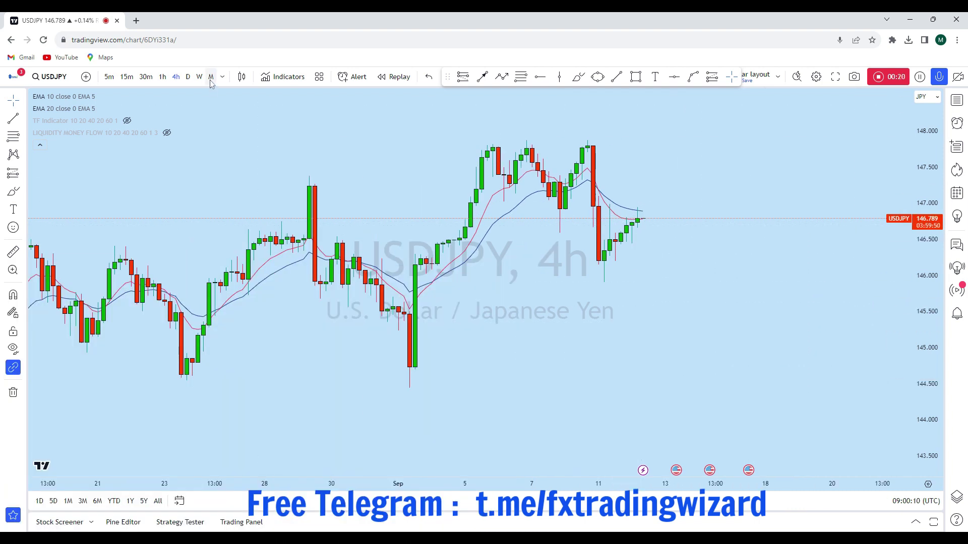
pyautogui.click(211, 76)
pyautogui.moveTo(925, 179); pyautogui.dragTo(923, 437)
pyautogui.scroll(3, 756, 396)
pyautogui.moveTo(711, 376); pyautogui.dragTo(761, 319)
pyautogui.moveTo(925, 272); pyautogui.dragTo(922, 437)
pyautogui.moveTo(704, 388); pyautogui.dragTo(790, 337)
pyautogui.scroll(1, 794, 335)
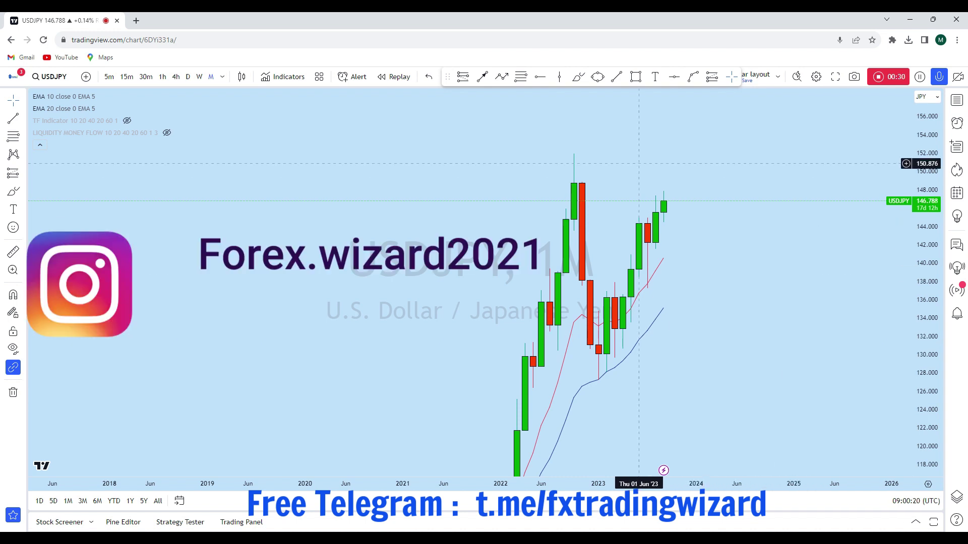
# Step: Brush an arrow along the 2023 monthly rise to above 150, and undo it
pyautogui.click(578, 77)
pyautogui.moveTo(582, 387)
pyautogui.mouseDown()
pyautogui.moveTo(640, 320)
pyautogui.moveTo(688, 150)
pyautogui.mouseUp()
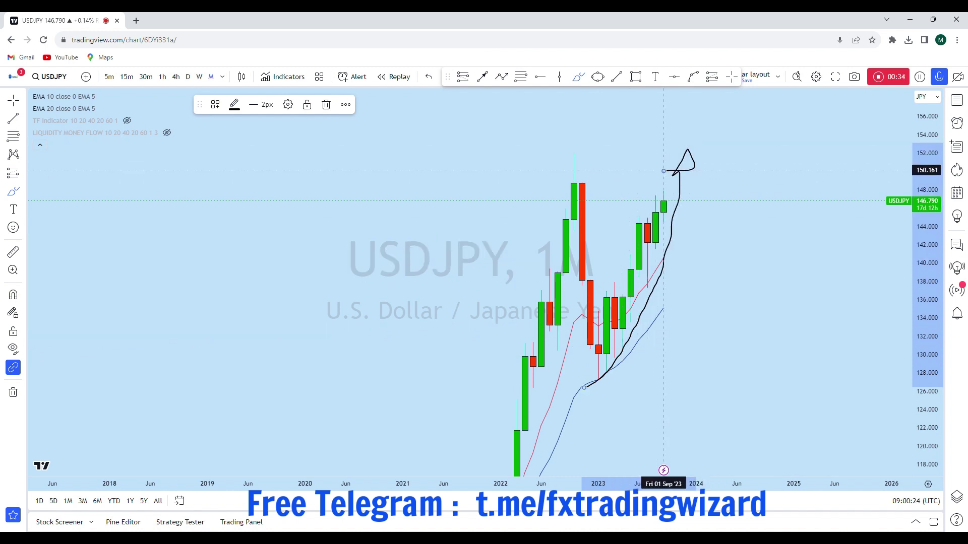
pyautogui.click(428, 76)
# Step: Brush a series of short rising curves beneath the 2023 monthly candles, and undo them
pyautogui.moveTo(590, 371); pyautogui.dragTo(630, 348)
pyautogui.moveTo(624, 331); pyautogui.dragTo(647, 317)
pyautogui.moveTo(641, 302); pyautogui.dragTo(662, 280)
pyautogui.moveTo(657, 275); pyautogui.dragTo(688, 224)
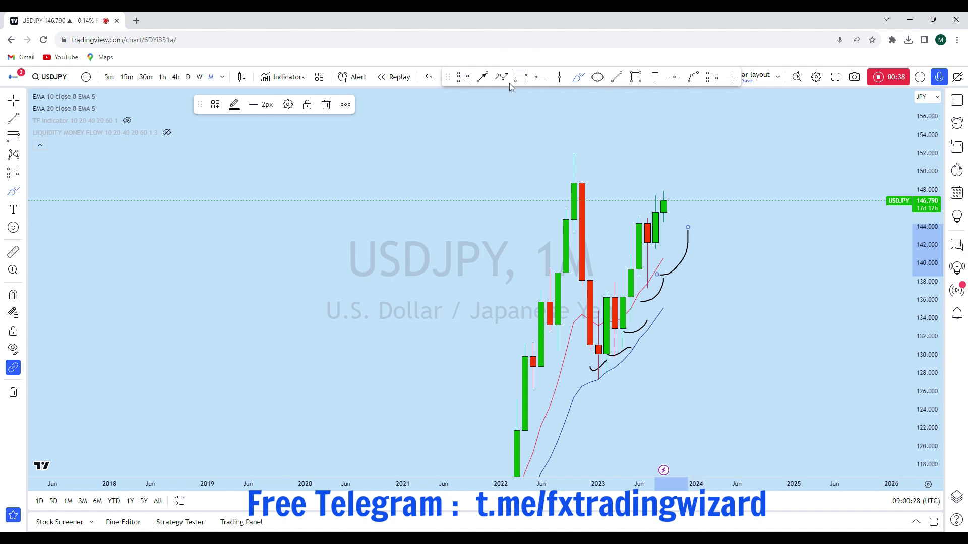
pyautogui.click(429, 77)
pyautogui.click(429, 78)
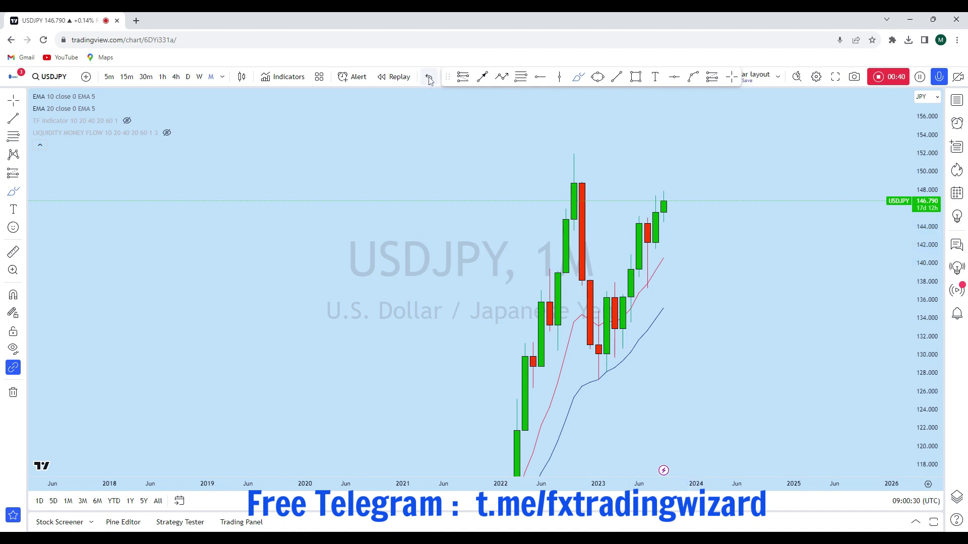
# Step: Mark the August 2023 monthly candle's range with a vertical brush stroke, and undo it
pyautogui.scroll(3, 648, 481)
pyautogui.scroll(3, 558, 192)
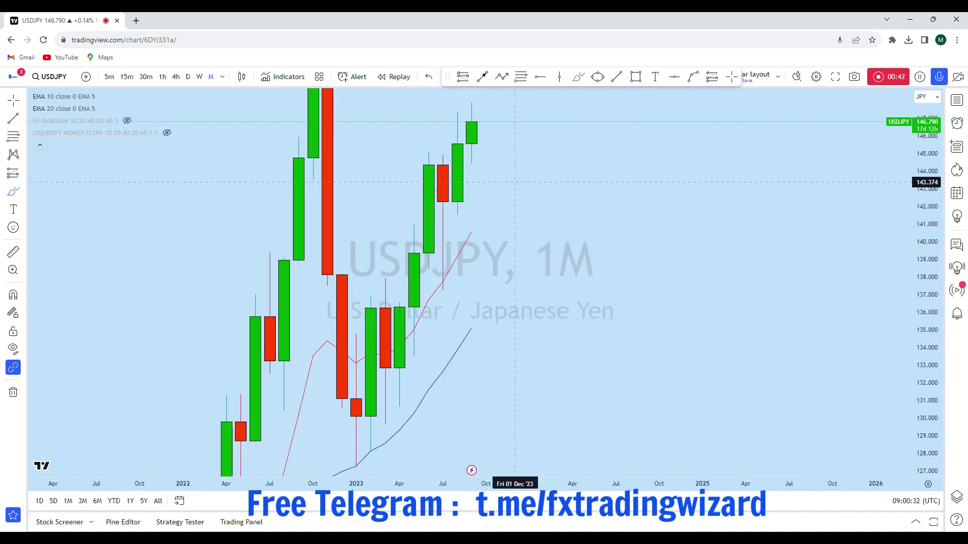
pyautogui.moveTo(457, 111); pyautogui.dragTo(458, 229)
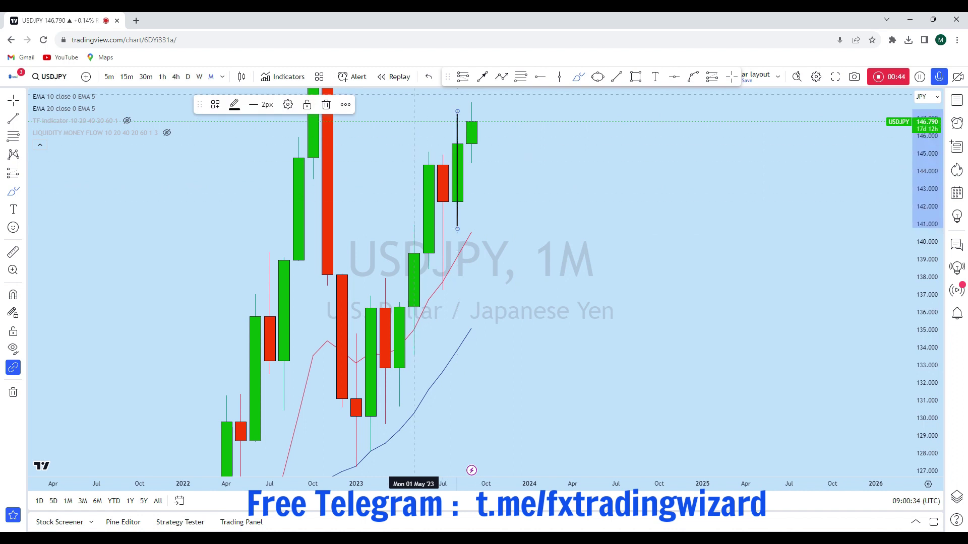
pyautogui.click(429, 77)
# Step: Brush a downward stroke from the September 2023 monthly candle, and undo it
pyautogui.click(12, 103)
pyautogui.moveTo(519, 214); pyautogui.dragTo(709, 344)
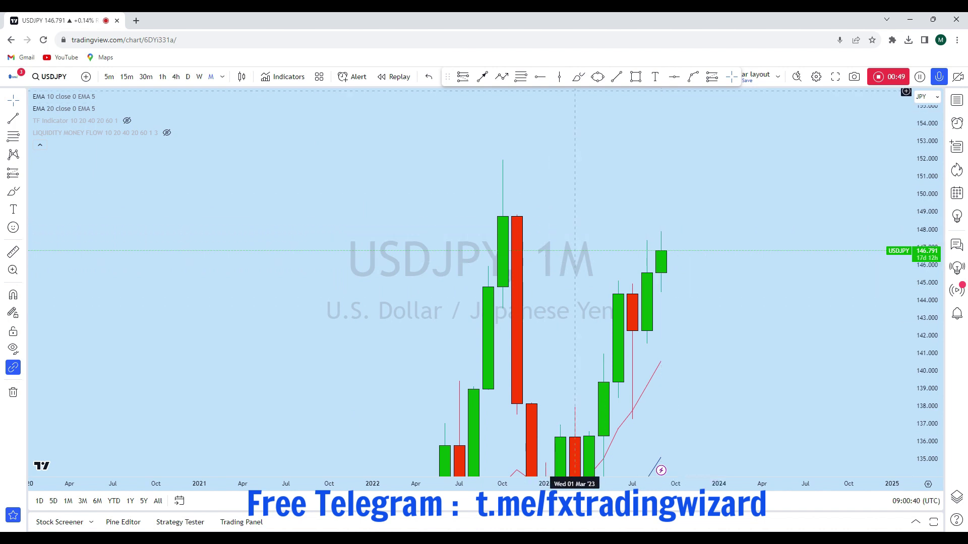
pyautogui.click(578, 77)
pyautogui.moveTo(661, 252)
pyautogui.mouseDown()
pyautogui.moveTo(675, 246)
pyautogui.moveTo(663, 281)
pyautogui.moveTo(690, 348)
pyautogui.mouseUp()
pyautogui.click(428, 77)
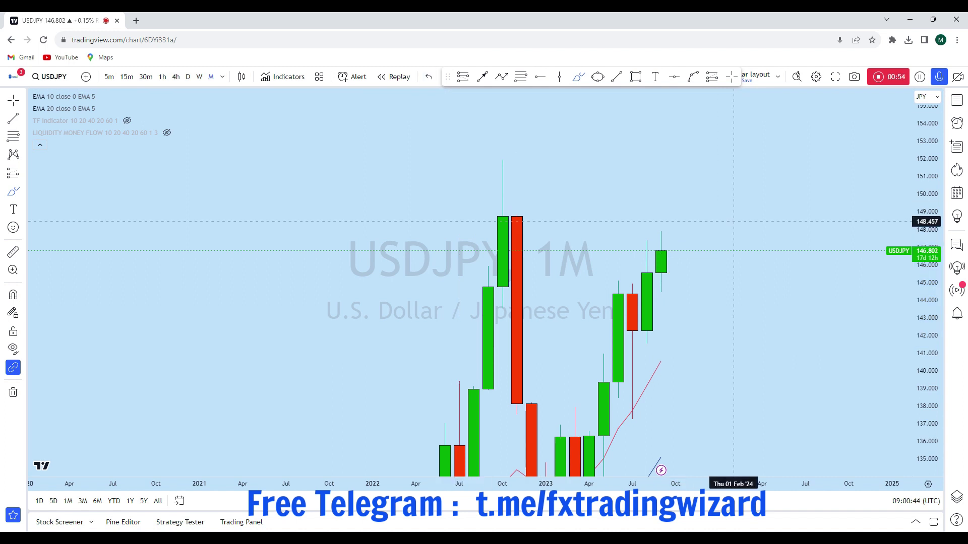
# Step: Place a horizontal line at about 145.516, level with the September 2023 monthly candle's open
pyautogui.scroll(-2, 737, 250)
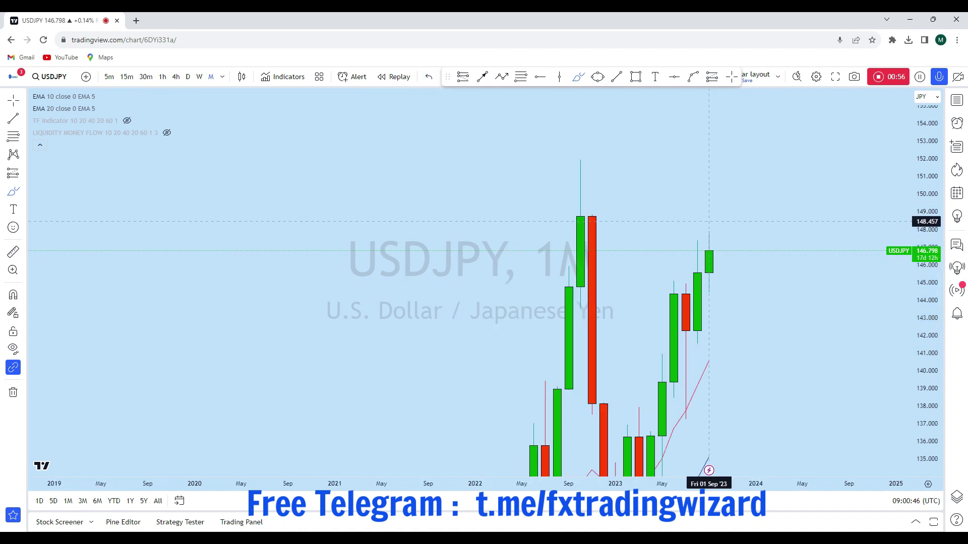
pyautogui.scroll(1, 715, 125)
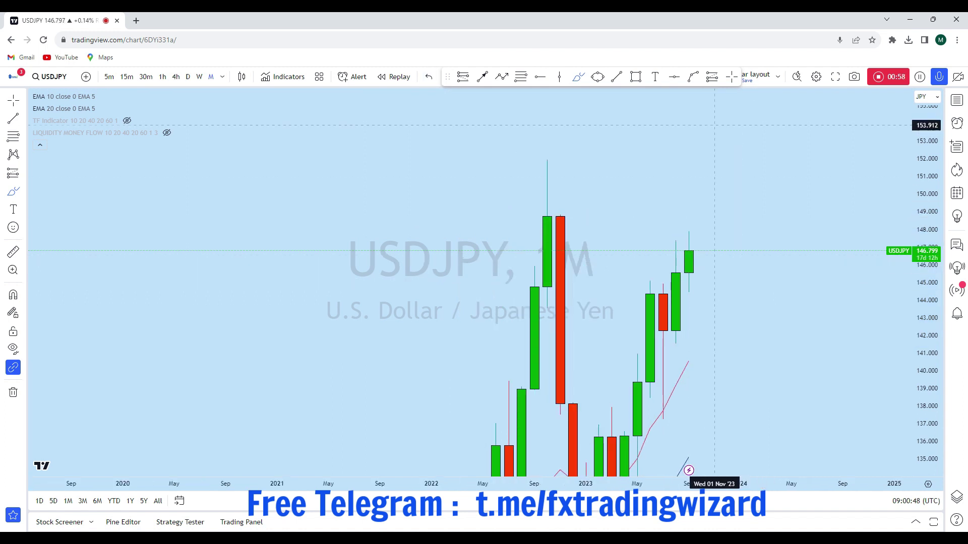
pyautogui.click(675, 77)
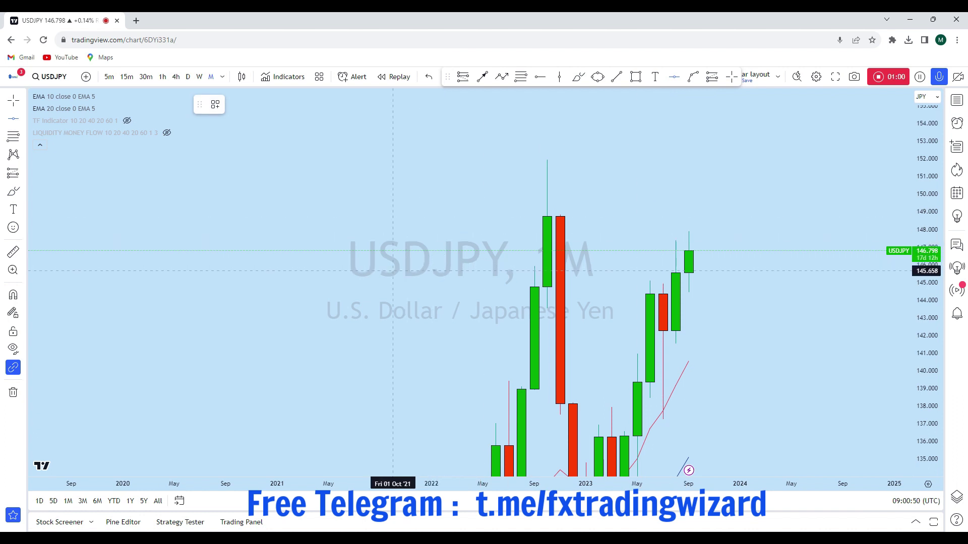
pyautogui.click(471, 273)
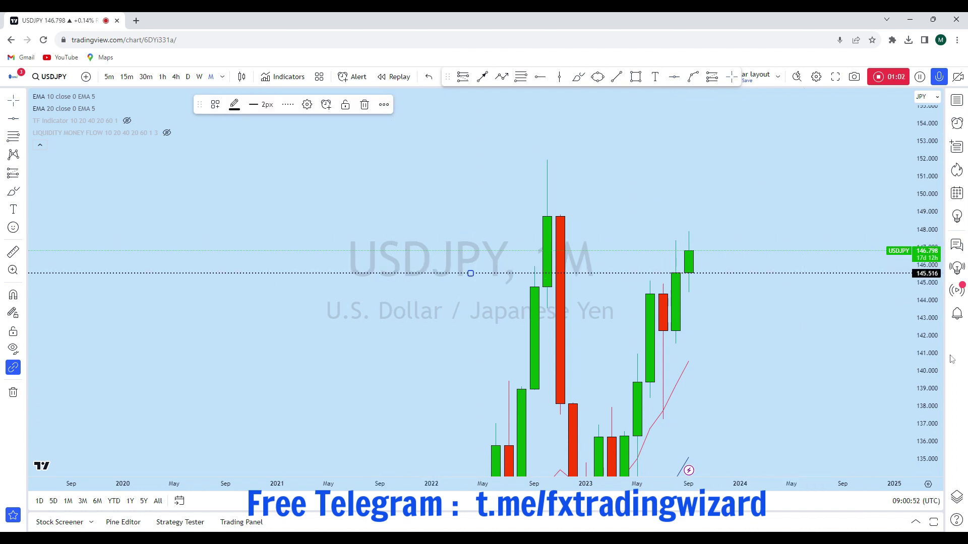
pyautogui.moveTo(934, 375); pyautogui.dragTo(932, 414)
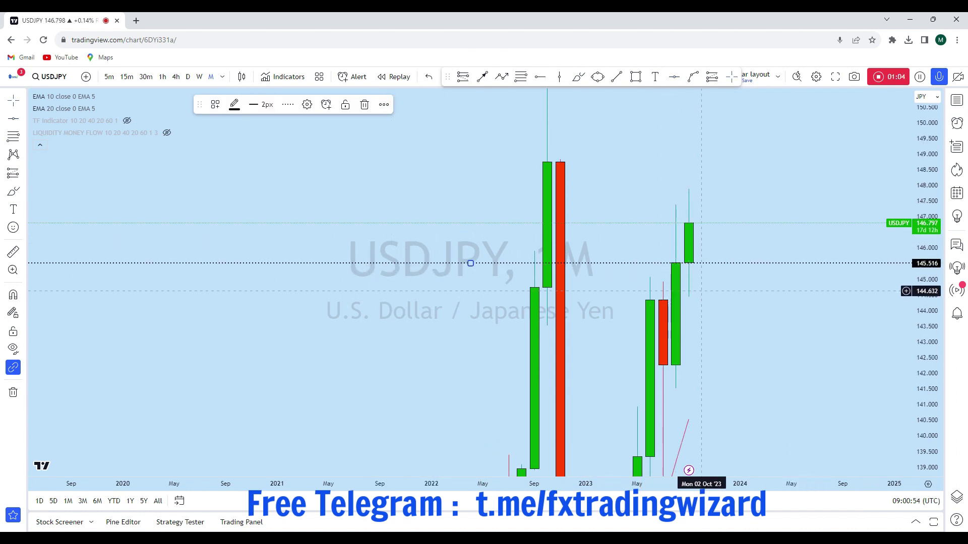
# Step: Switch the chart to the weekly timeframe and examine the latest candles above the horizontal line
pyautogui.click(200, 76)
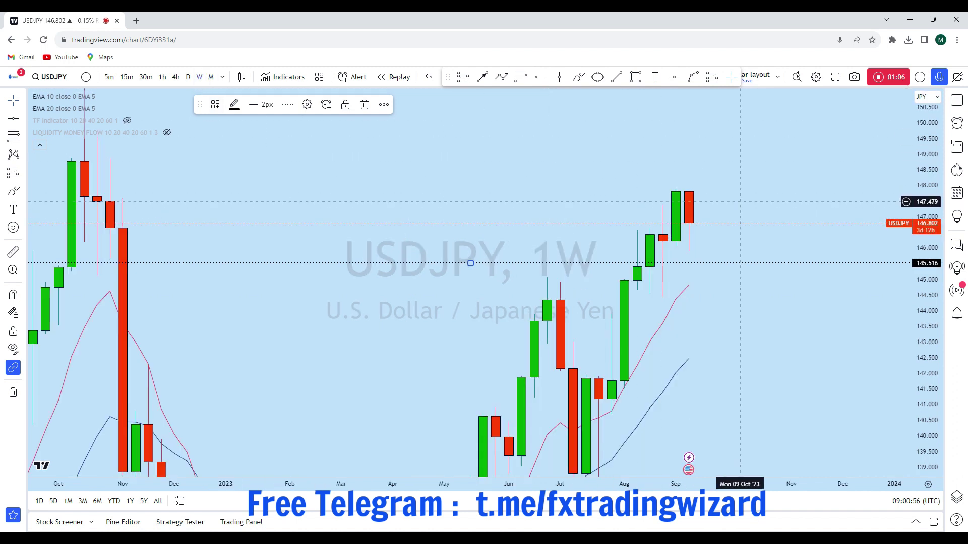
pyautogui.scroll(2, 753, 238)
pyautogui.click(15, 101)
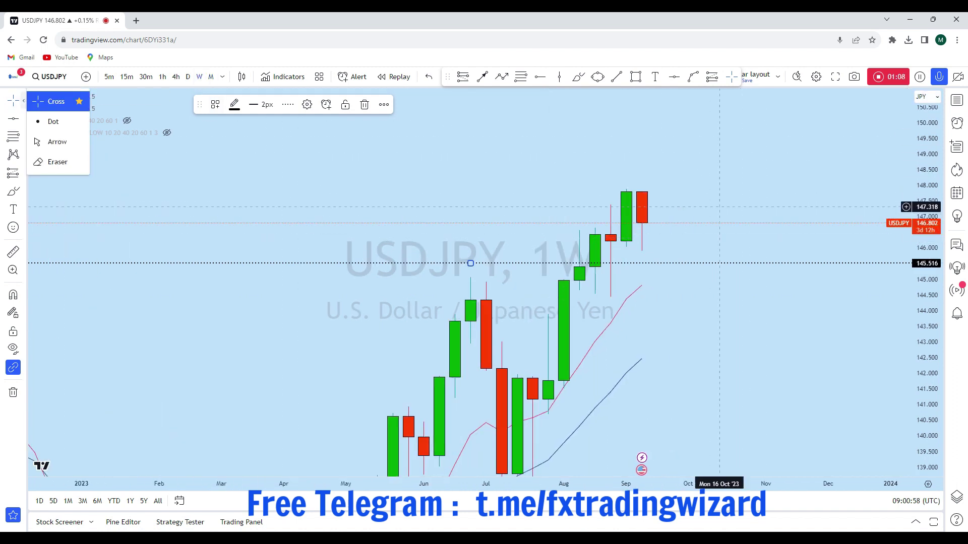
pyautogui.moveTo(716, 194); pyautogui.dragTo(580, 207)
pyautogui.scroll(-2, 580, 207)
pyautogui.scroll(-2, 786, 288)
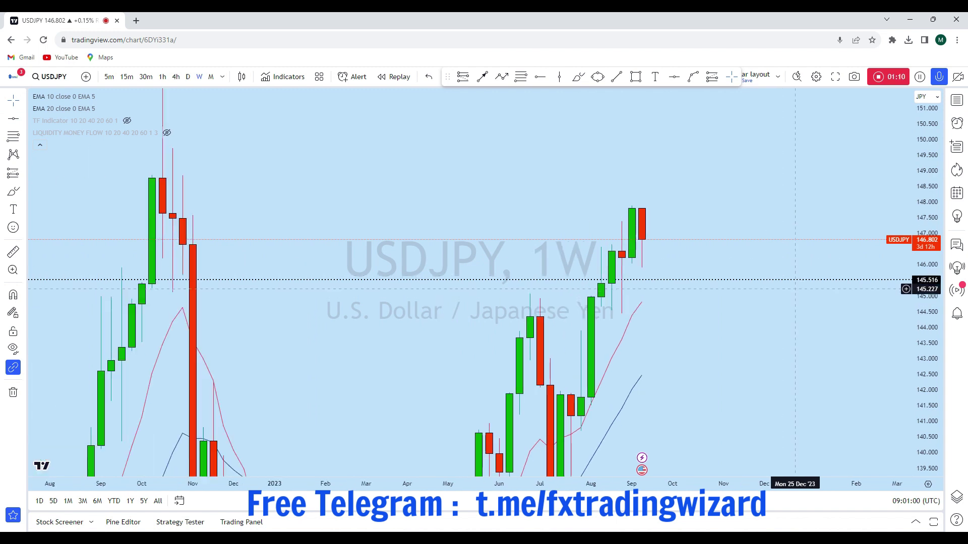
pyautogui.scroll(1, 784, 326)
pyautogui.scroll(-2, 705, 295)
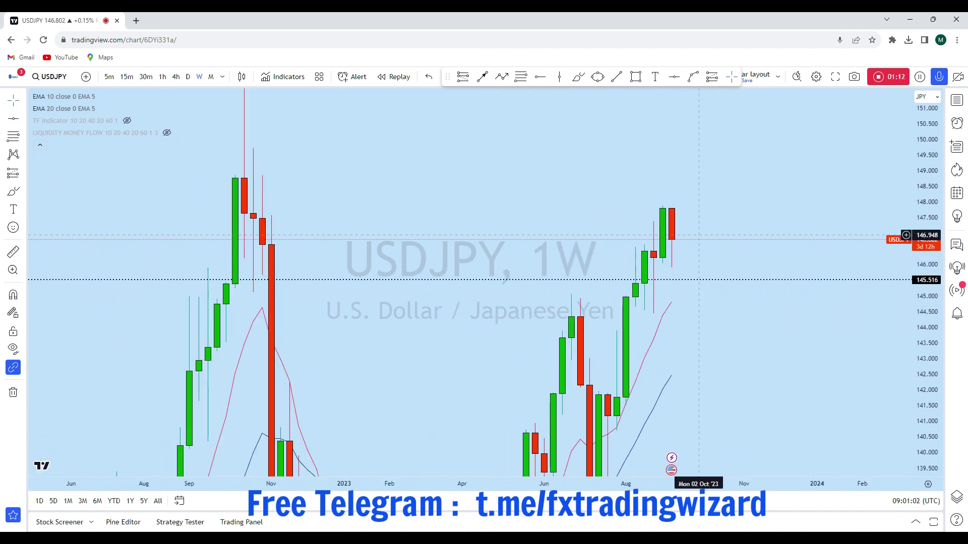
pyautogui.scroll(1, 746, 282)
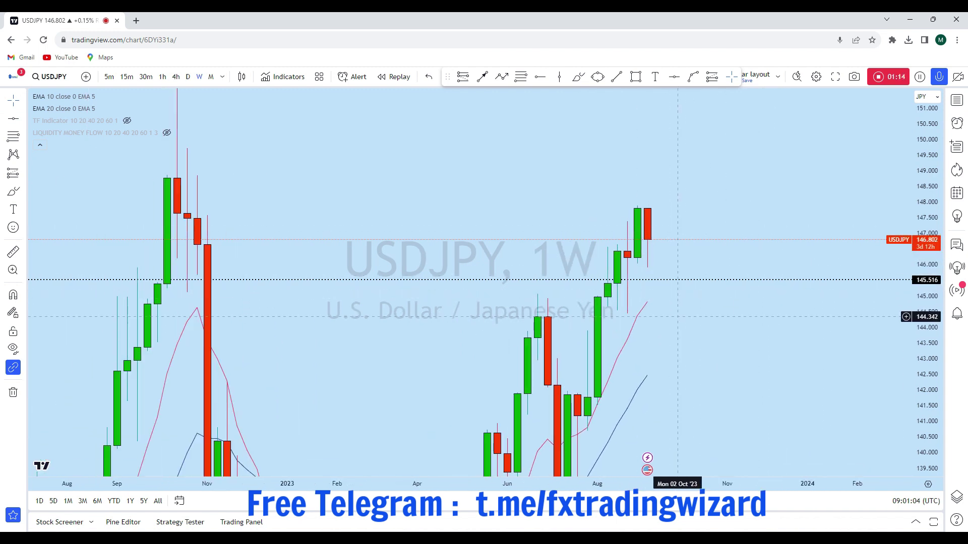
# Step: Brush vertical strokes over the last two weekly candles and mark the high near 148 with a downward stroke, undoing all marks
pyautogui.click(578, 77)
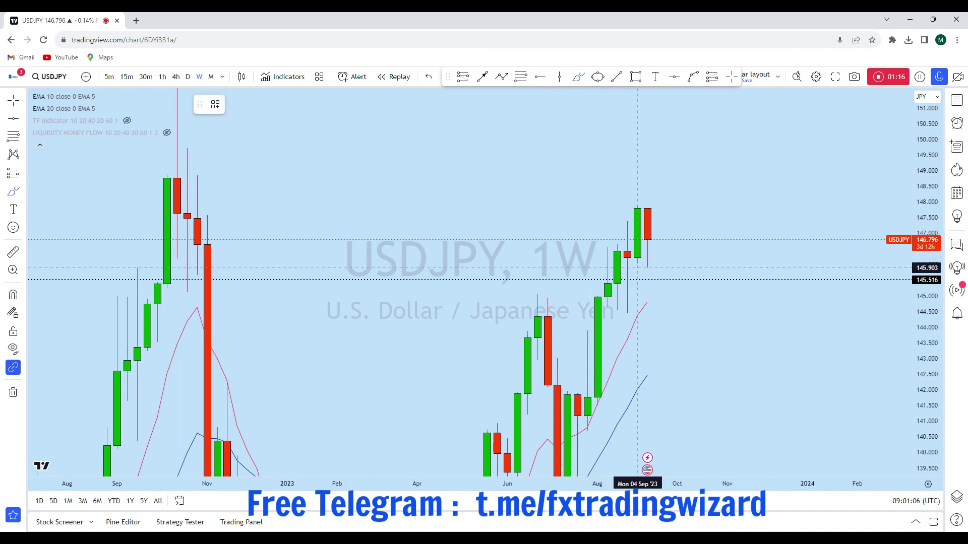
pyautogui.moveTo(637, 267); pyautogui.dragTo(637, 263)
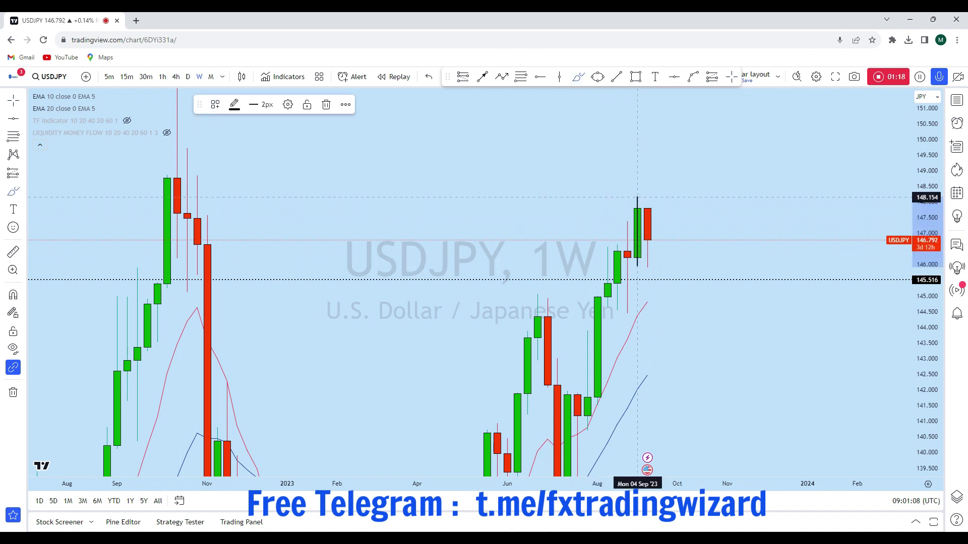
pyautogui.moveTo(647, 191); pyautogui.dragTo(647, 317)
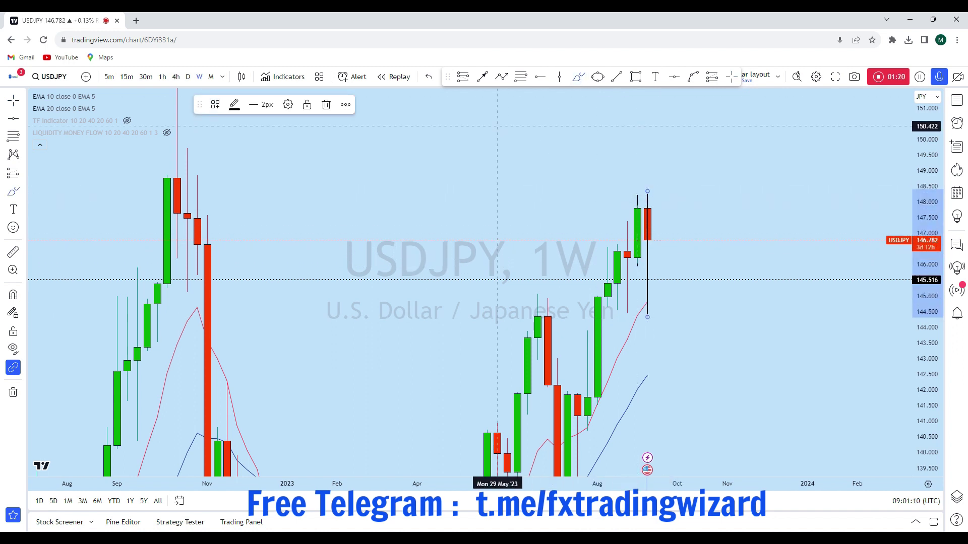
pyautogui.click(429, 78)
pyautogui.click(429, 77)
pyautogui.moveTo(665, 208)
pyautogui.mouseDown()
pyautogui.moveTo(658, 208)
pyautogui.moveTo(677, 201)
pyautogui.moveTo(647, 201)
pyautogui.moveTo(657, 298)
pyautogui.mouseUp()
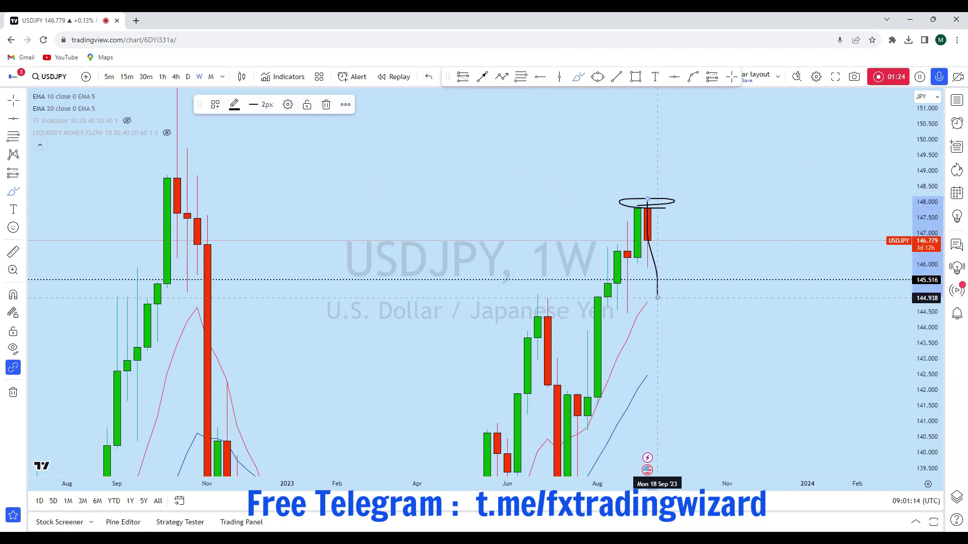
pyautogui.click(429, 77)
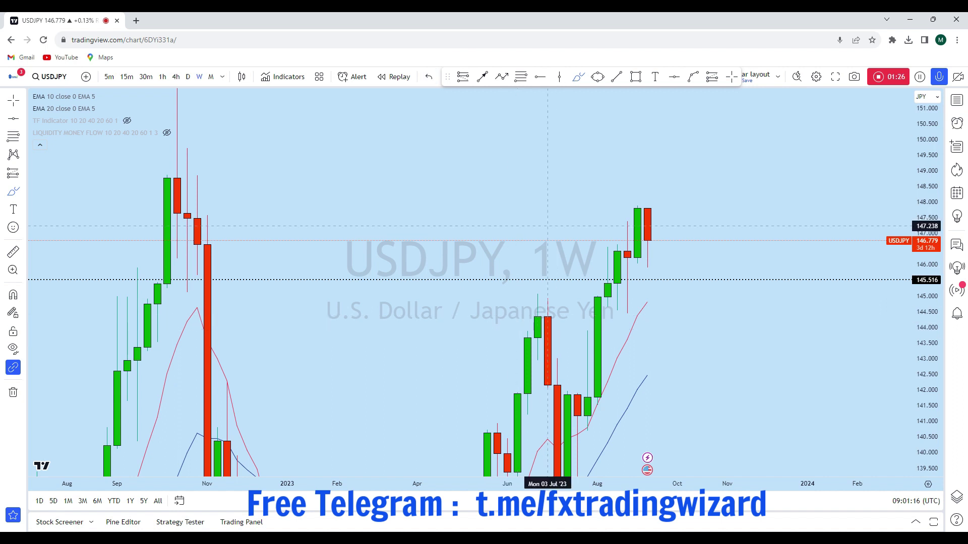
# Step: Brush a level line near 146 and a downward arrow to about 144.5 by the last weekly candle, removing both
pyautogui.scroll(2, 931, 383)
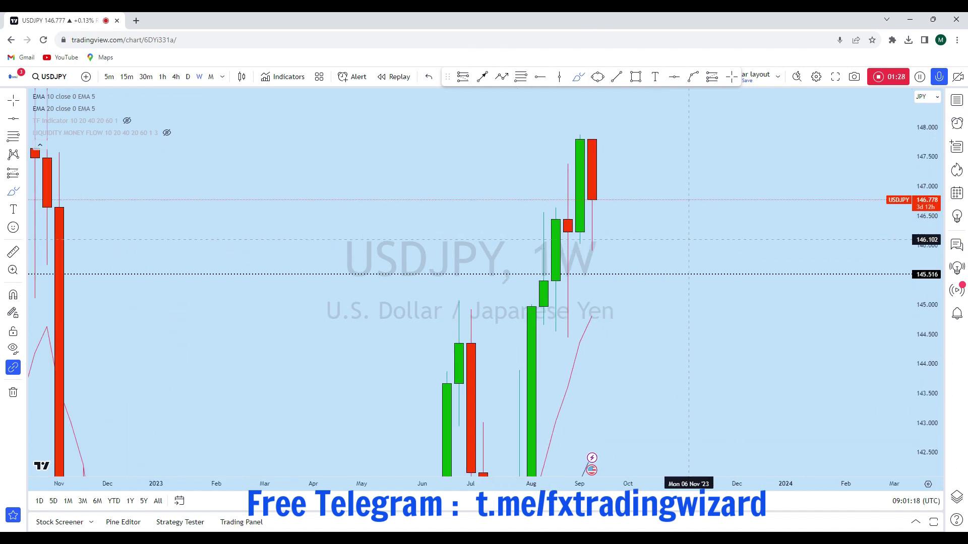
pyautogui.moveTo(545, 245); pyautogui.dragTo(700, 243)
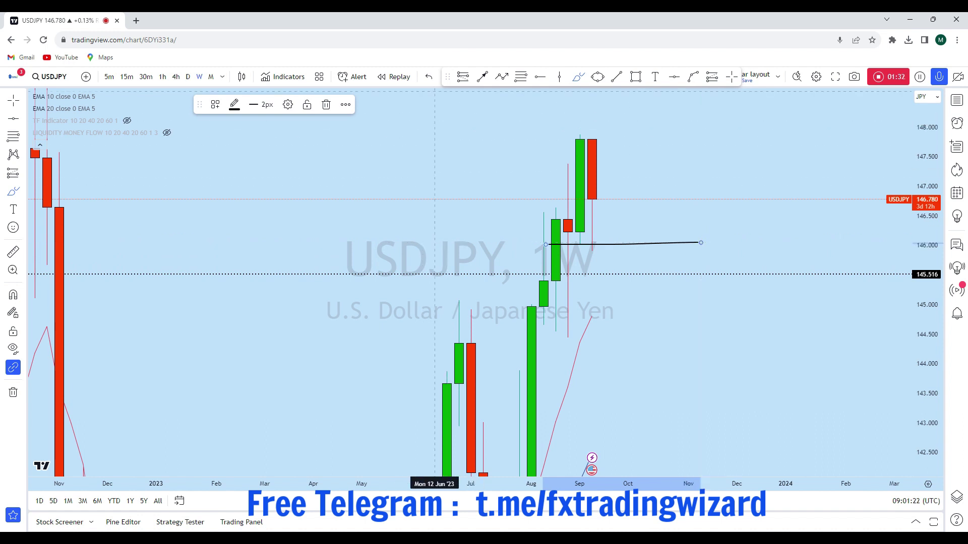
pyautogui.click(429, 77)
pyautogui.moveTo(604, 250)
pyautogui.mouseDown()
pyautogui.moveTo(574, 252)
pyautogui.moveTo(592, 247)
pyautogui.moveTo(592, 200)
pyautogui.moveTo(650, 308)
pyautogui.mouseUp()
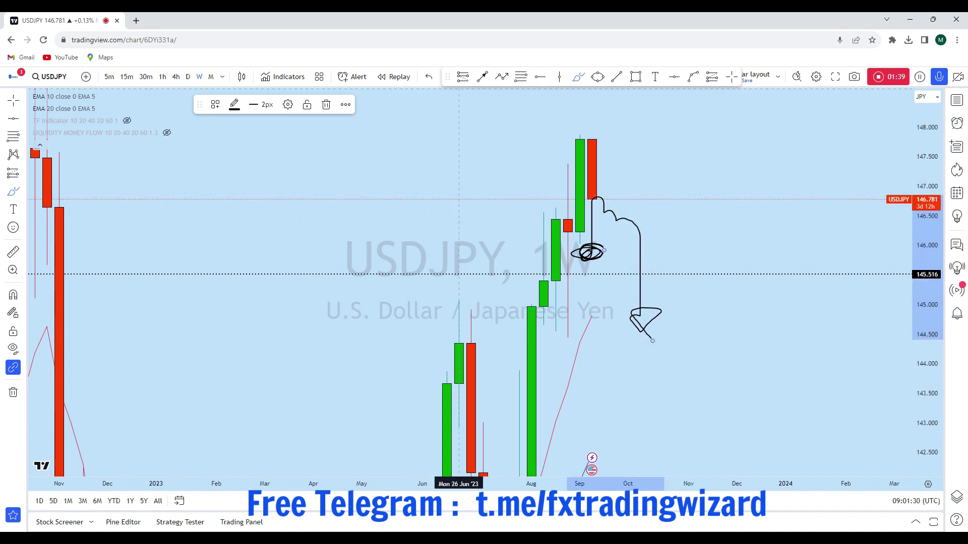
pyautogui.press('Delete')
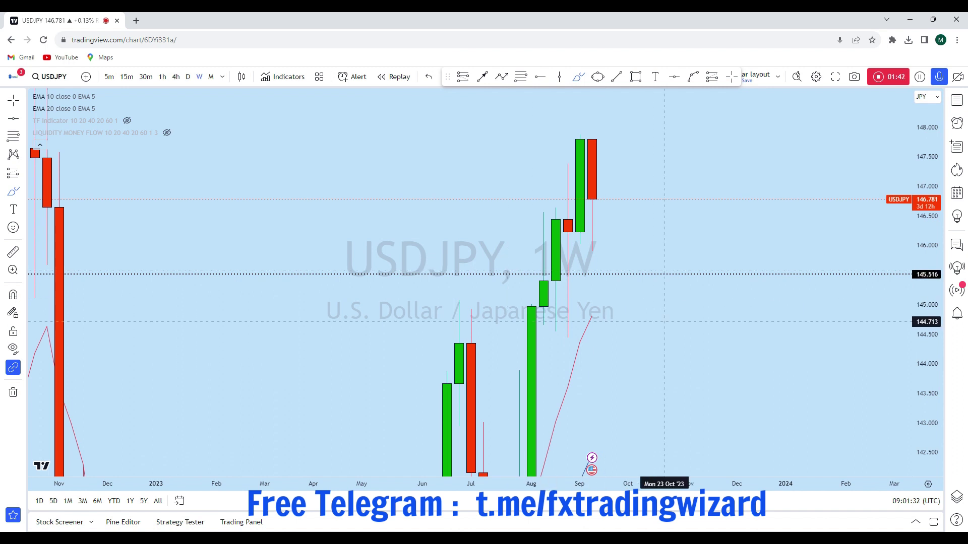
# Step: Switch the chart to the daily timeframe and enlarge the September 2023 candles
pyautogui.scroll(-2, 663, 207)
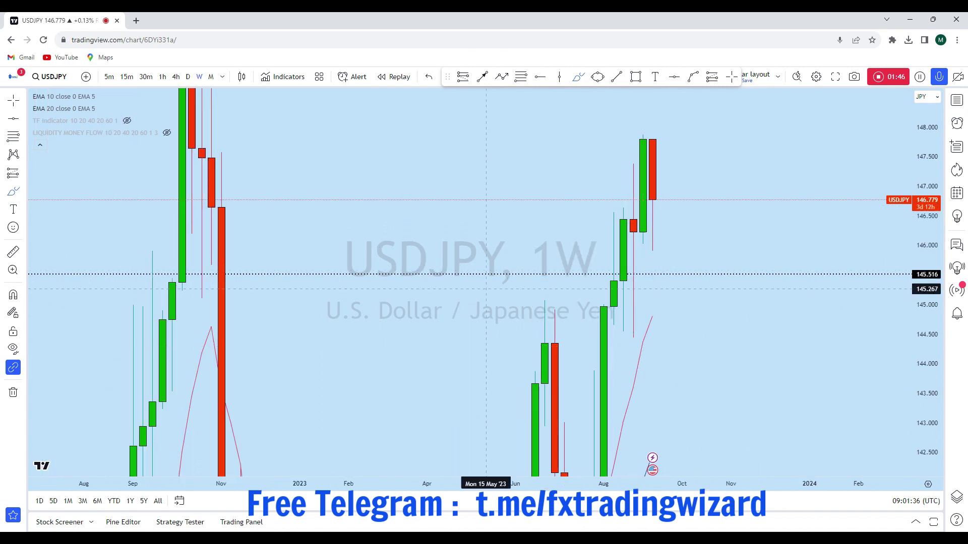
pyautogui.click(188, 77)
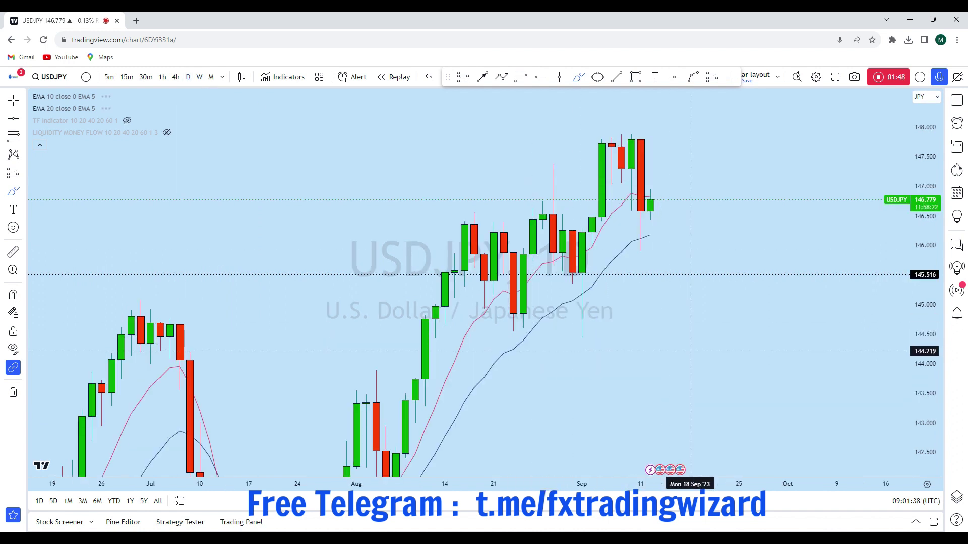
pyautogui.scroll(2, 628, 190)
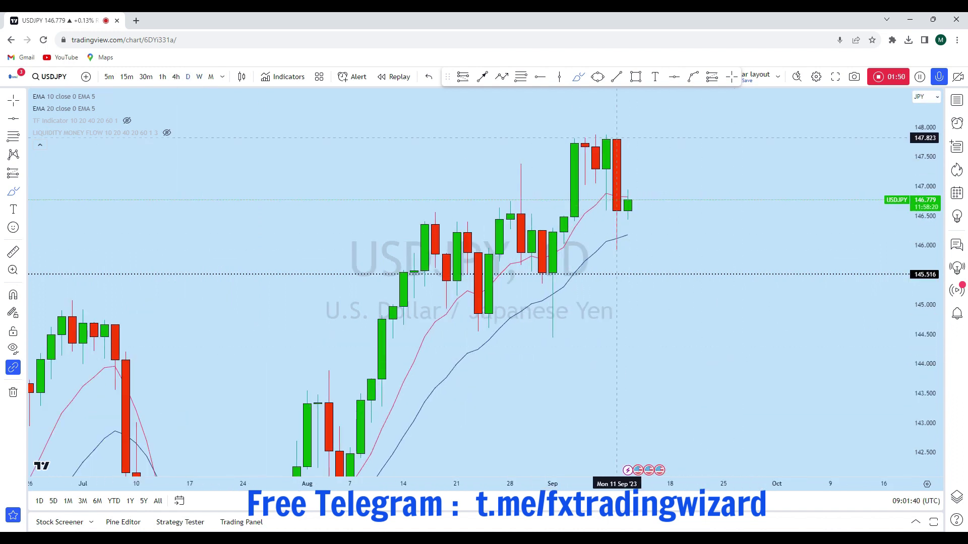
# Step: Brush a vertical stroke from the large red 11 September daily candle's top to about 144.5, and undo it
pyautogui.moveTo(616, 137); pyautogui.dragTo(617, 333)
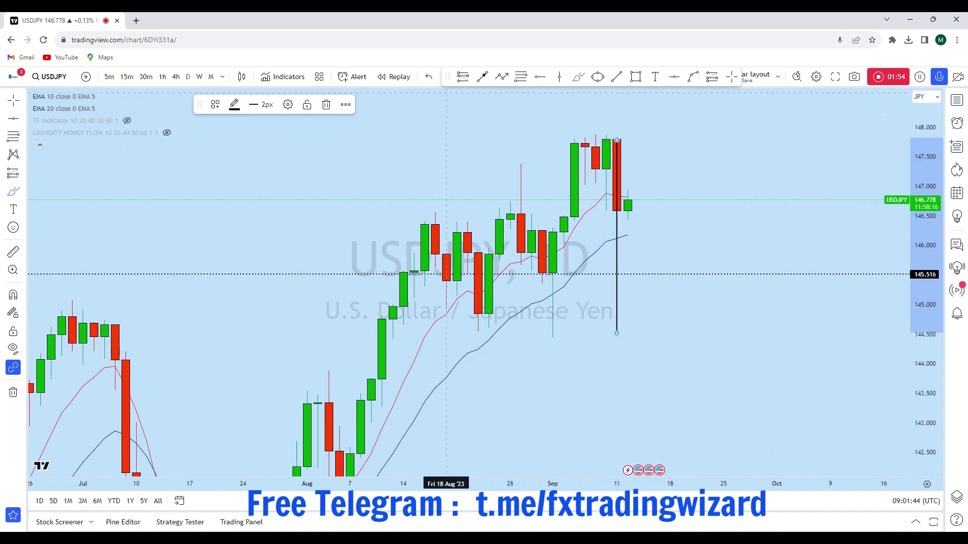
pyautogui.click(429, 78)
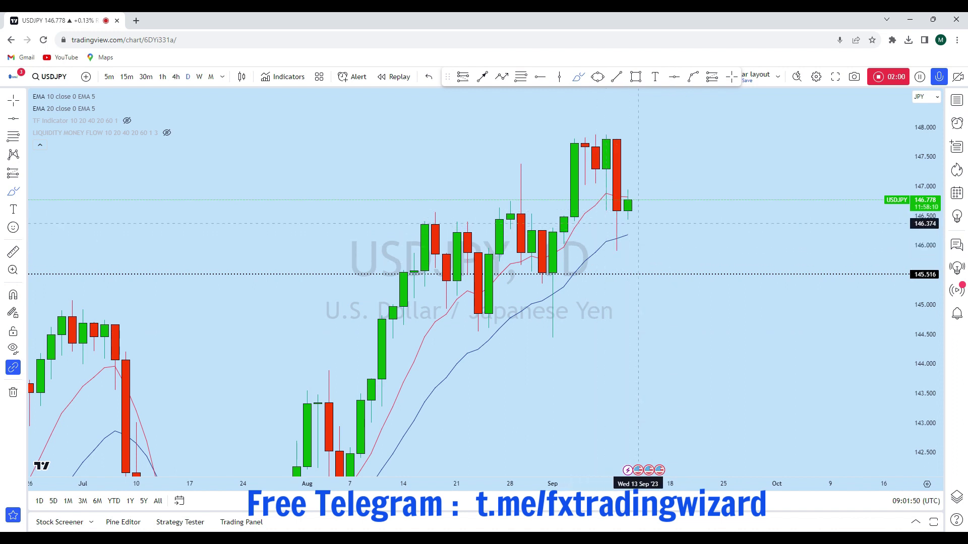
# Step: Brush a projected path from the latest daily candle up to about 147.4, ending with a downward arrow at about 145
pyautogui.moveTo(638, 216)
pyautogui.mouseDown()
pyautogui.moveTo(617, 211)
pyautogui.moveTo(588, 265)
pyautogui.moveTo(612, 280)
pyautogui.moveTo(646, 229)
pyautogui.moveTo(628, 204)
pyautogui.mouseUp()
pyautogui.press('Delete')
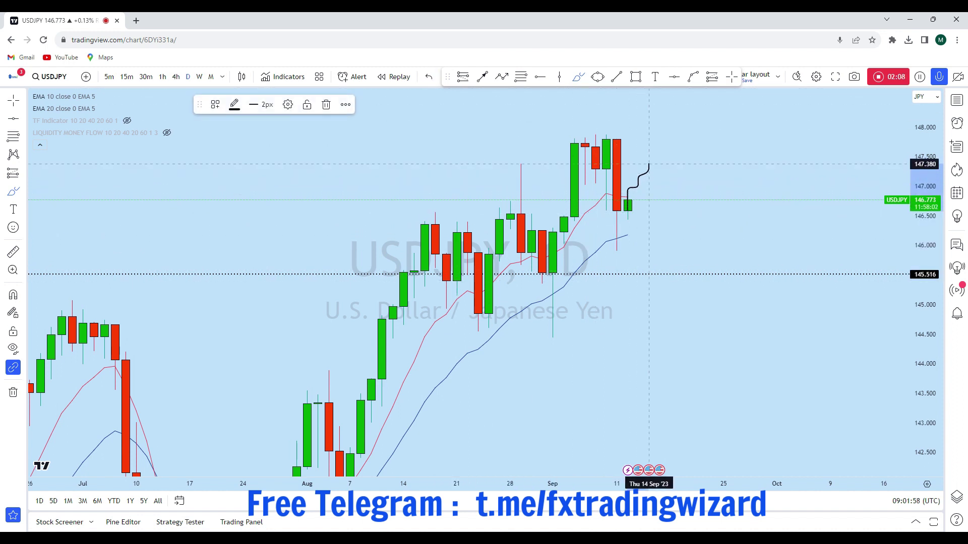
pyautogui.moveTo(649, 164)
pyautogui.mouseDown()
pyautogui.moveTo(659, 263)
pyautogui.moveTo(644, 272)
pyautogui.moveTo(670, 303)
pyautogui.mouseUp()
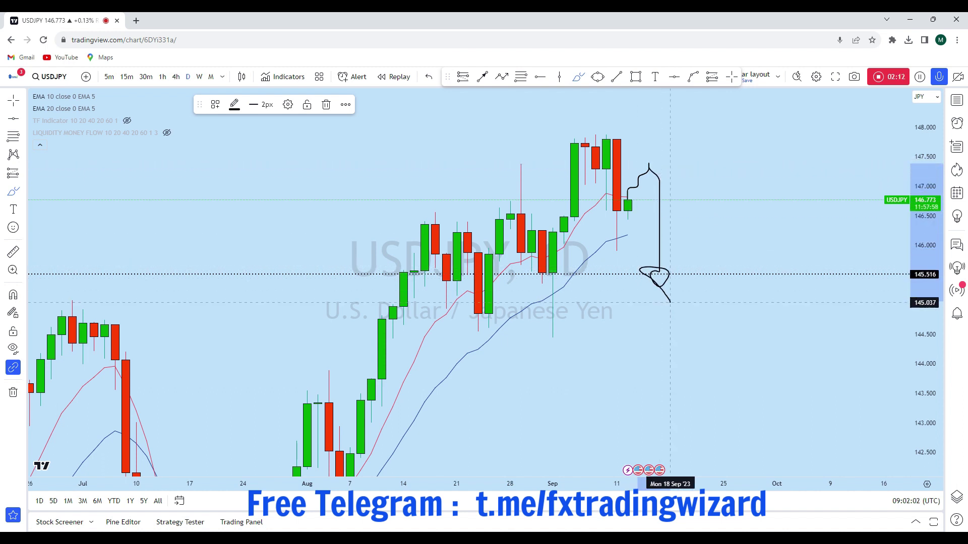
# Step: Clear the brushed path and the level line from the chart, and switch it to the 4-hour timeframe
pyautogui.click(429, 77)
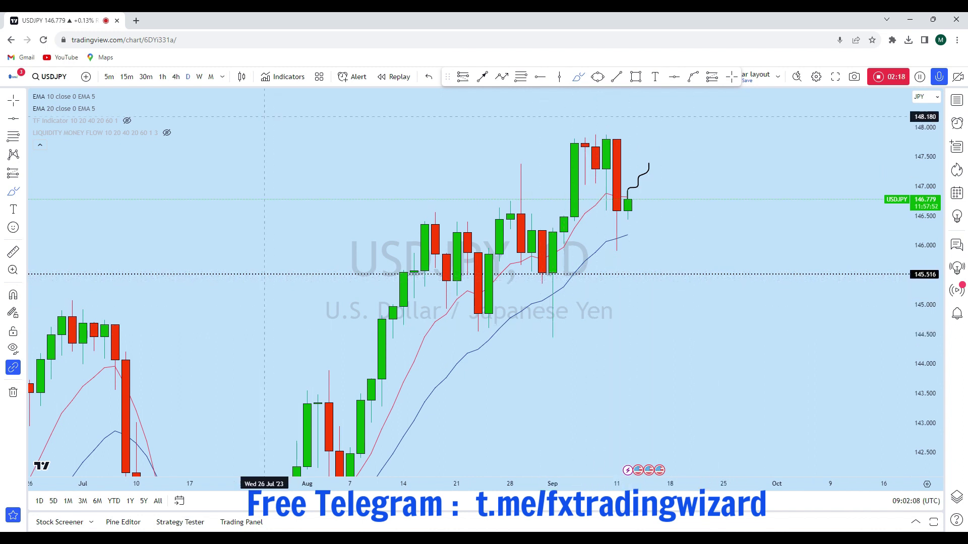
pyautogui.click(176, 79)
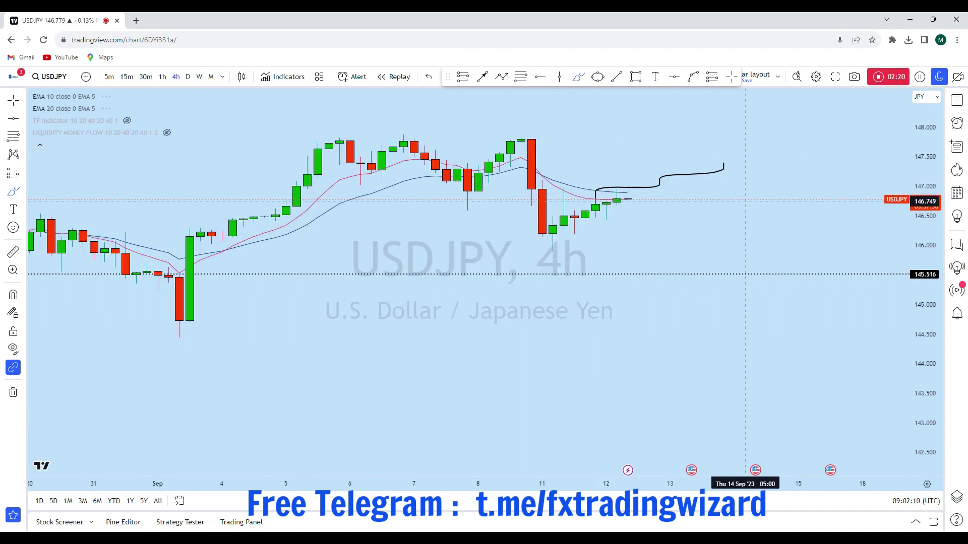
pyautogui.click(14, 392)
pyautogui.click(60, 391)
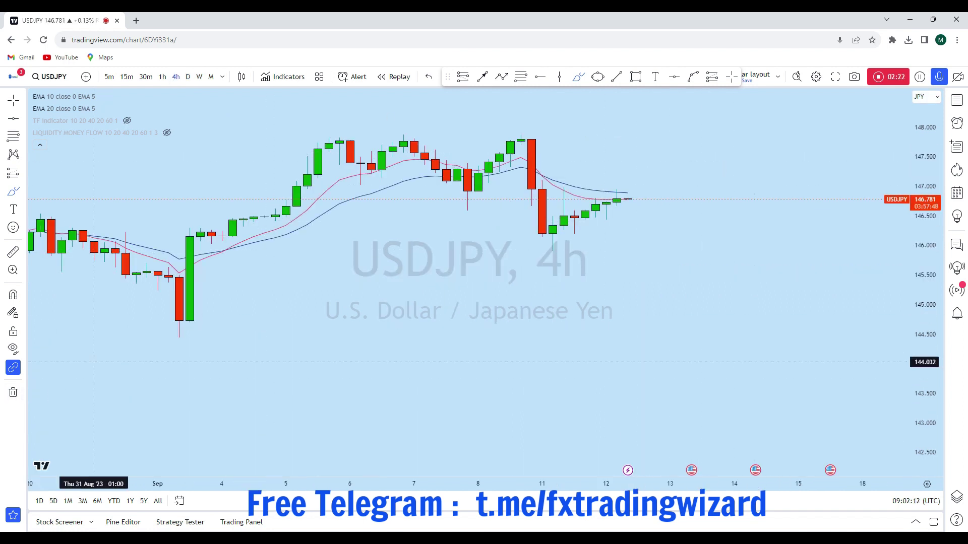
# Step: Brush short arcs over the three early-September peaks near 147.8 on the 4-hour chart, and undo them all
pyautogui.scroll(-5, 221, 252)
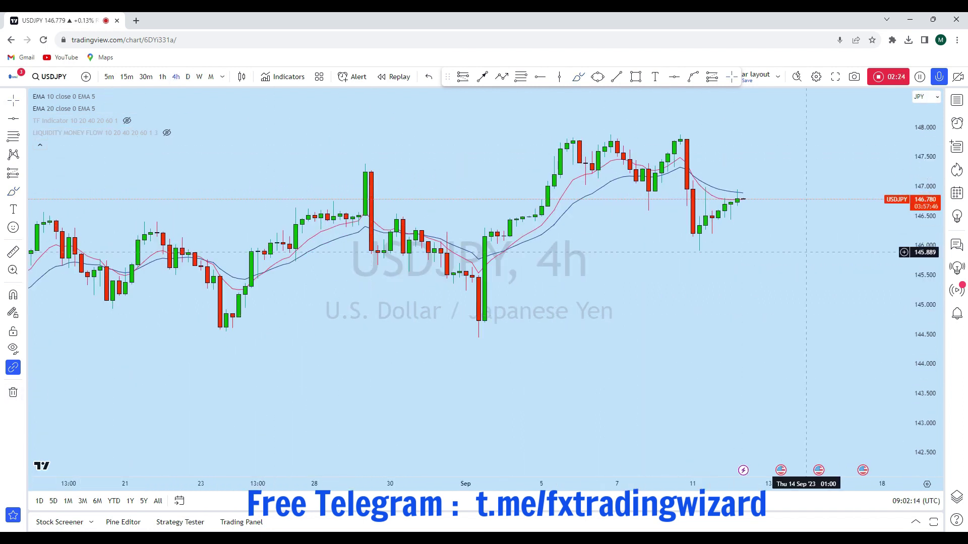
pyautogui.scroll(-4, 784, 251)
pyautogui.scroll(4, 716, 282)
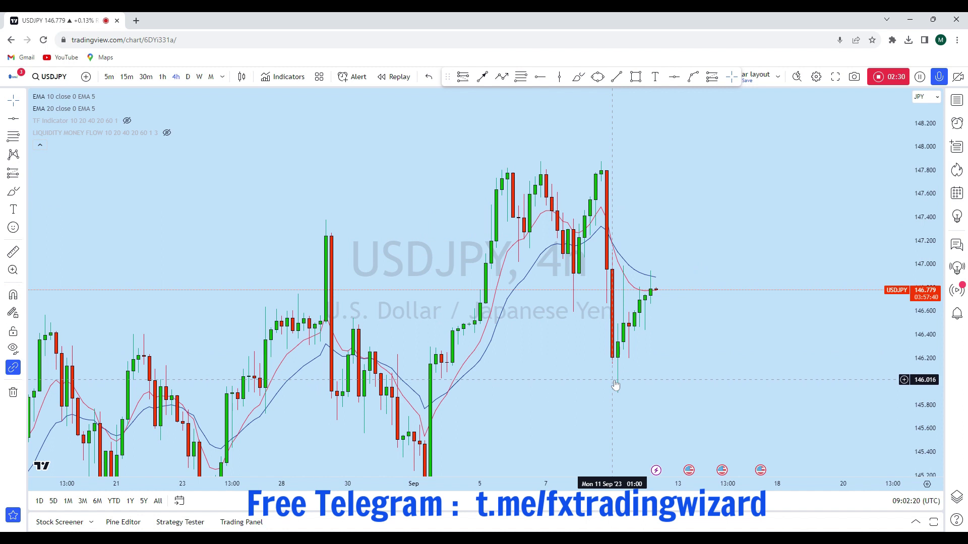
pyautogui.scroll(2, 614, 381)
pyautogui.click(578, 79)
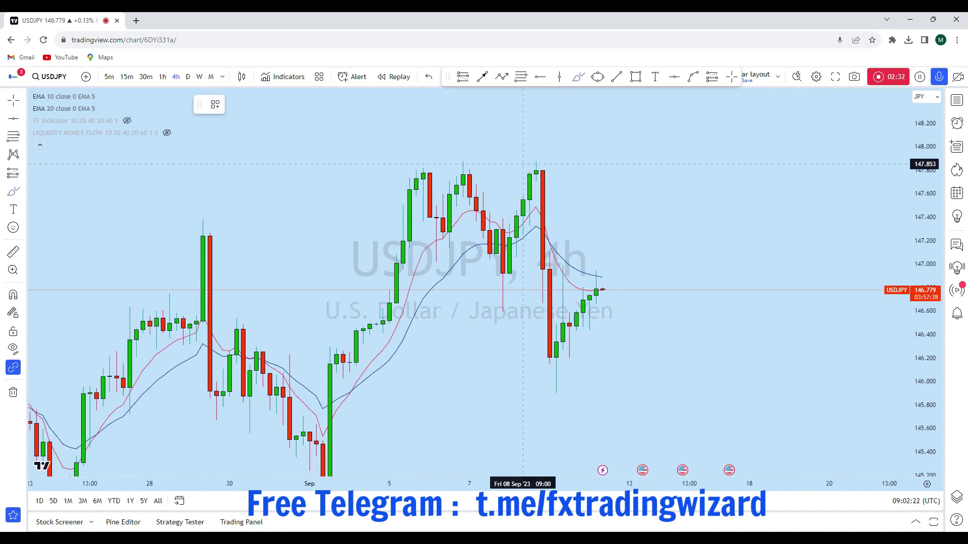
pyautogui.moveTo(522, 162); pyautogui.dragTo(557, 165)
pyautogui.moveTo(451, 165); pyautogui.dragTo(476, 164)
pyautogui.moveTo(411, 175); pyautogui.dragTo(423, 168)
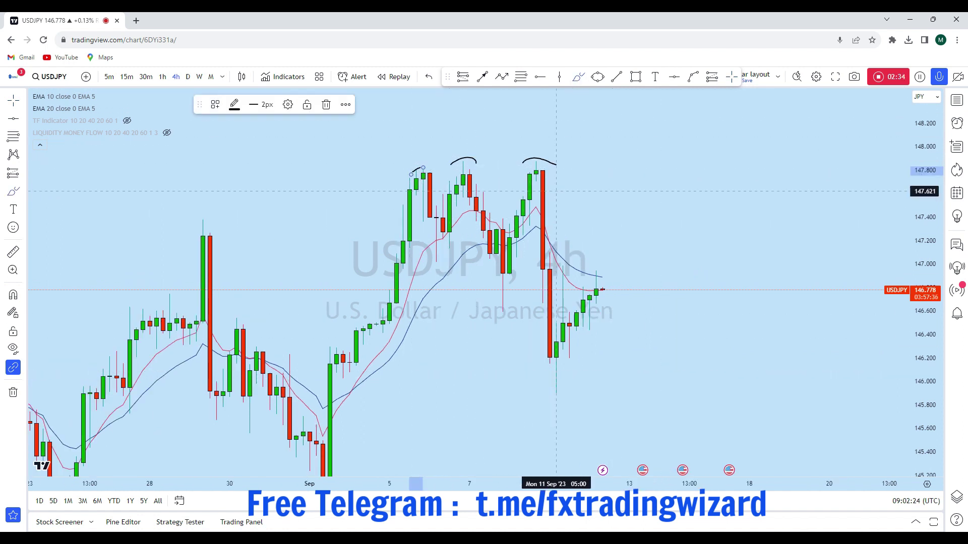
pyautogui.hotkey('ctrl', 'z')
pyautogui.hotkey('ctrl', 'z')
pyautogui.scroll(-2, 423, 119)
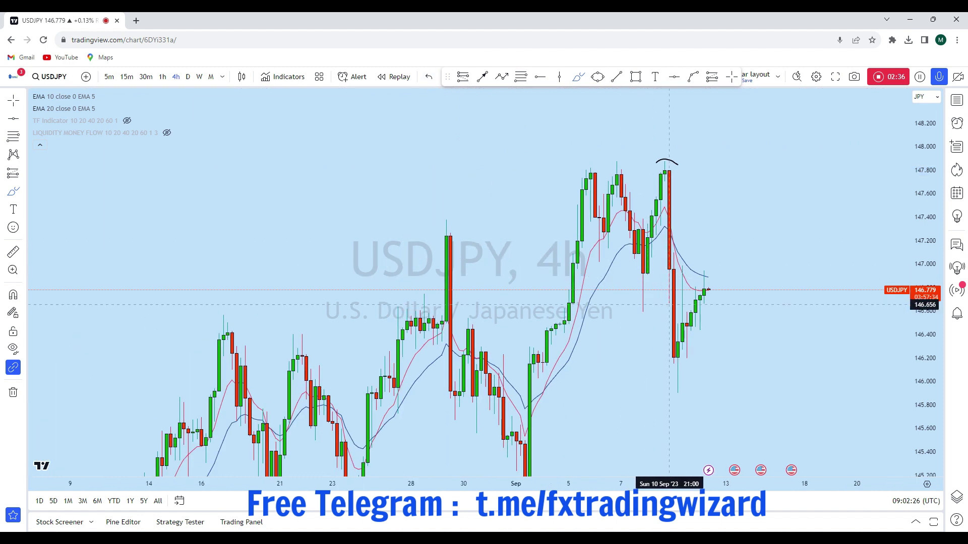
pyautogui.hotkey('ctrl', 'z')
# Step: Brush two parallel rising lines around the recovery from the 11 September low, up to about 147.2, and undo both
pyautogui.moveTo(564, 374); pyautogui.dragTo(641, 264)
pyautogui.moveTo(545, 348); pyautogui.dragTo(646, 237)
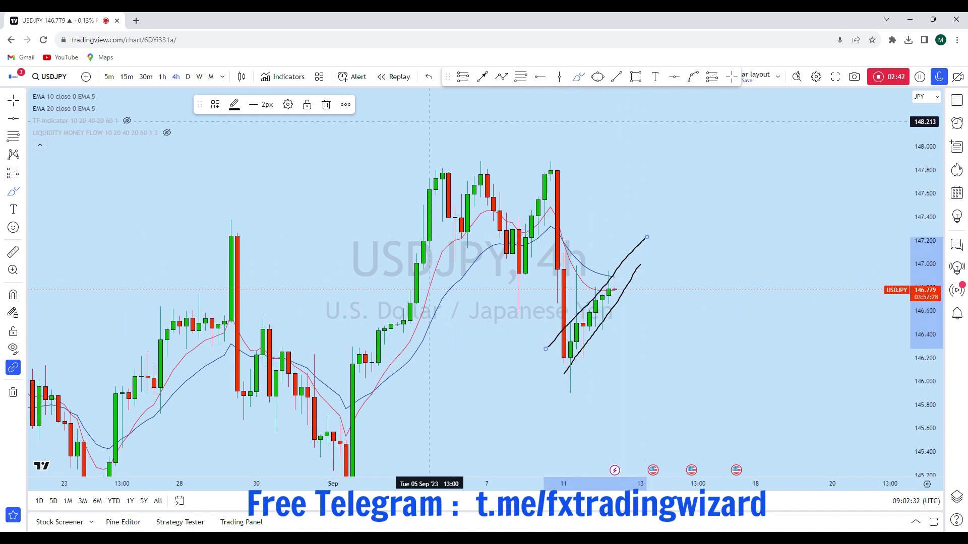
pyautogui.click(434, 79)
pyautogui.click(433, 79)
# Step: Brush a bear flag over the 11 September drop and recovery, with a projected path down to about 145.9, and undo it
pyautogui.scroll(2, 570, 222)
pyautogui.moveTo(483, 169)
pyautogui.mouseDown()
pyautogui.moveTo(483, 377)
pyautogui.moveTo(567, 274)
pyautogui.mouseUp()
pyautogui.moveTo(490, 344)
pyautogui.mouseDown()
pyautogui.moveTo(561, 261)
pyautogui.moveTo(553, 293)
pyautogui.mouseUp()
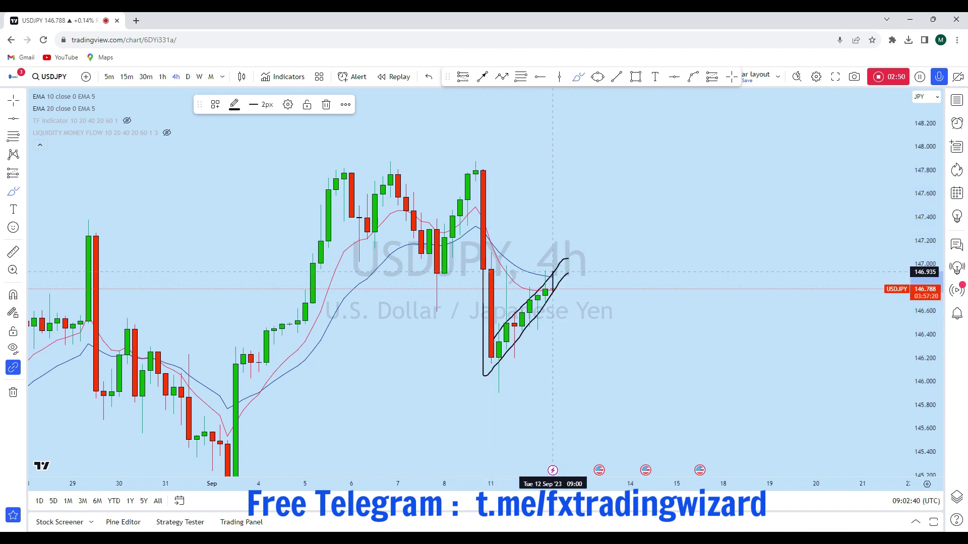
pyautogui.moveTo(553, 247)
pyautogui.mouseDown()
pyautogui.moveTo(559, 232)
pyautogui.moveTo(585, 343)
pyautogui.mouseUp()
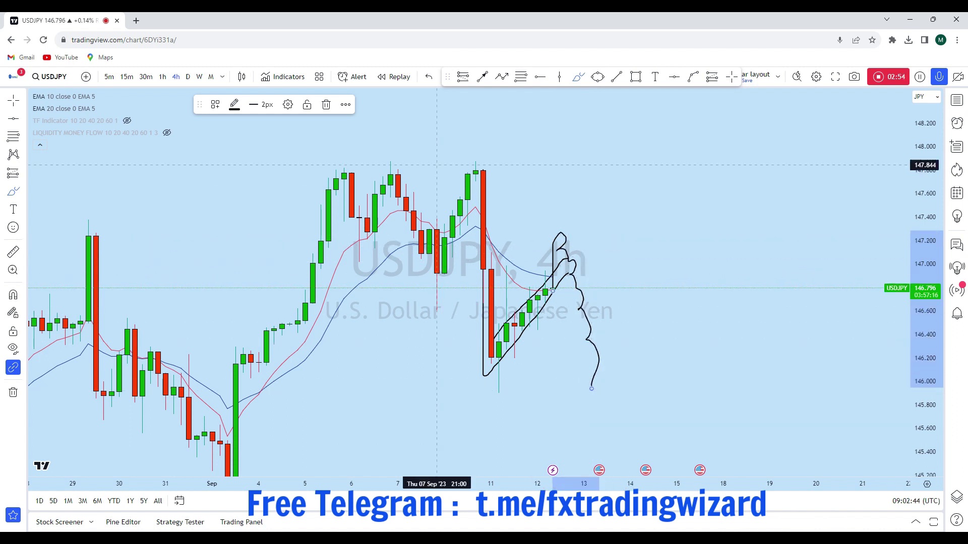
pyautogui.click(426, 78)
pyautogui.click(426, 79)
# Step: Switch the chart to the daily timeframe and place a horizontal line at 145.889, at the 11 September candle's low
pyautogui.scroll(-4, 711, 248)
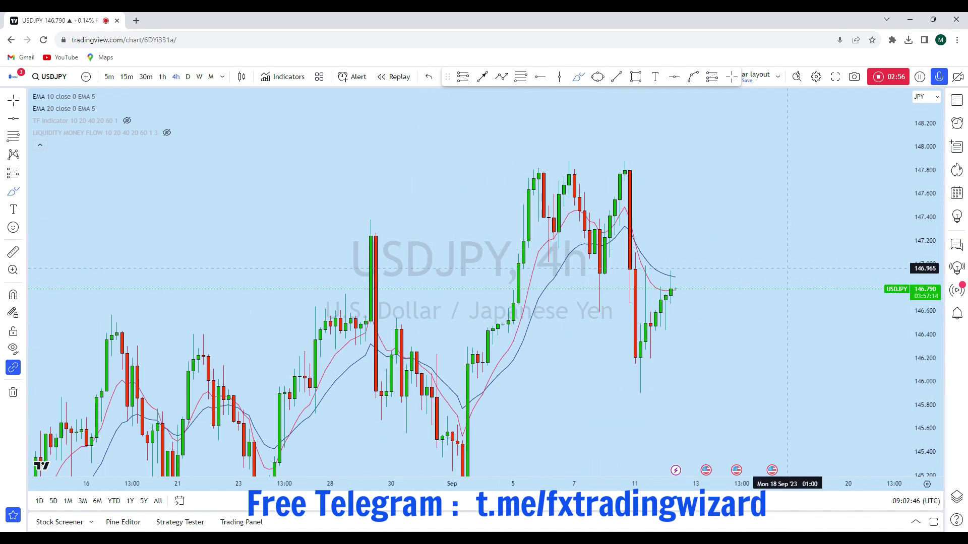
pyautogui.moveTo(925, 233); pyautogui.dragTo(925, 328)
pyautogui.click(187, 77)
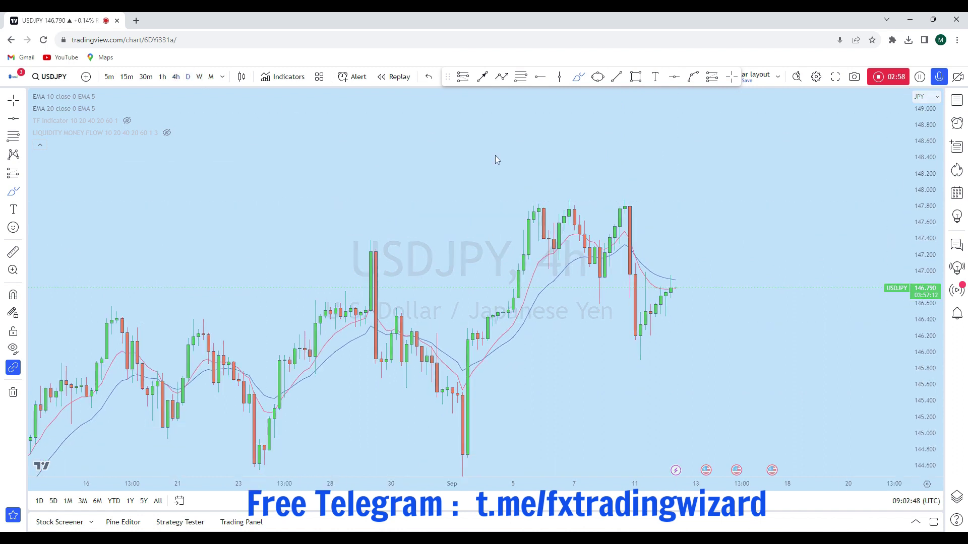
pyautogui.scroll(3, 649, 328)
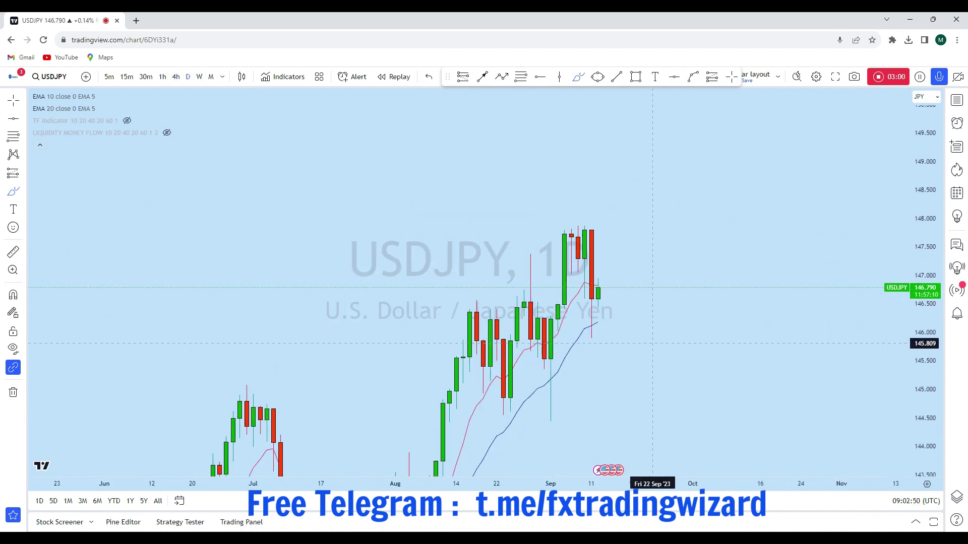
pyautogui.click(674, 78)
pyautogui.click(324, 337)
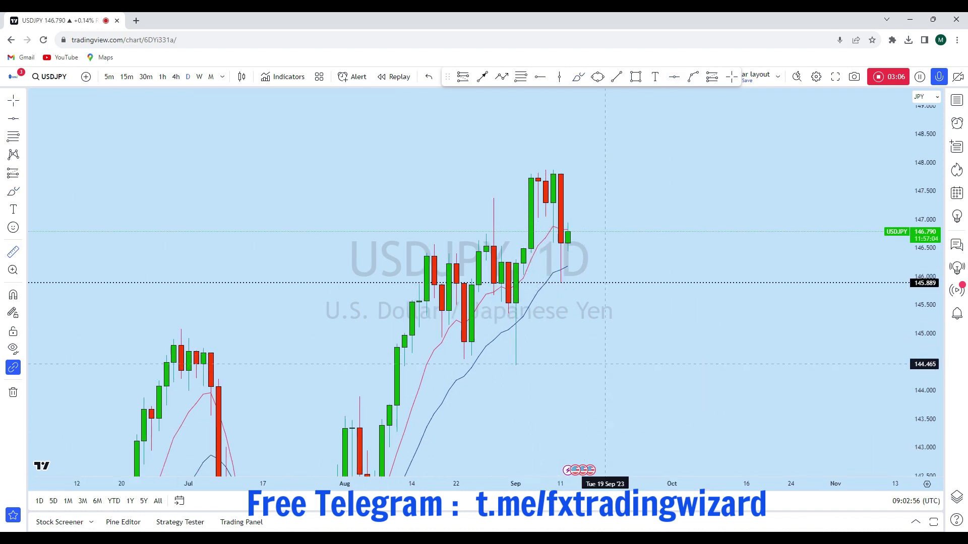
# Step: Measure the zone from about 145.5 down to 144.4, and place a second horizontal line inside it at 144.969
pyautogui.keyDown('shift'); pyautogui.click(680, 304); pyautogui.keyUp('shift')
pyautogui.click(427, 367)
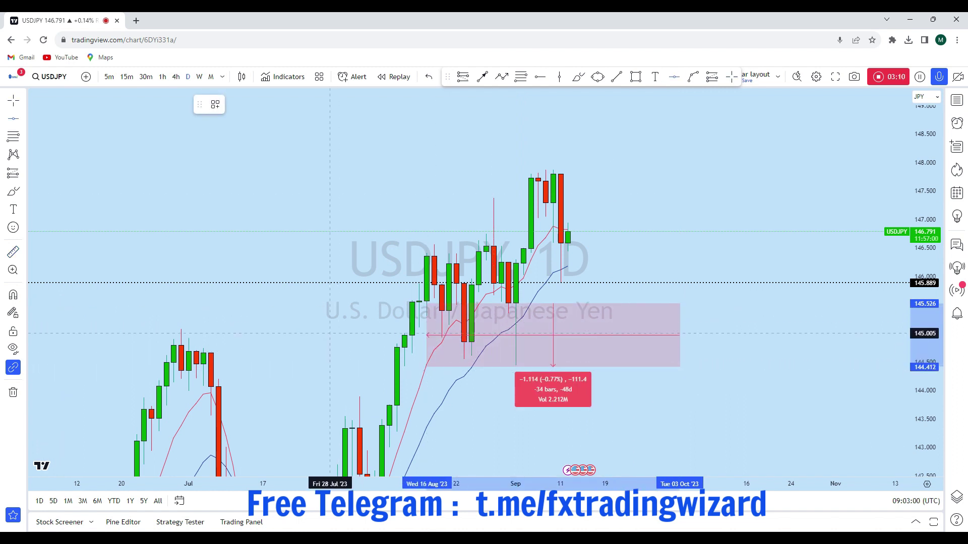
pyautogui.click(329, 335)
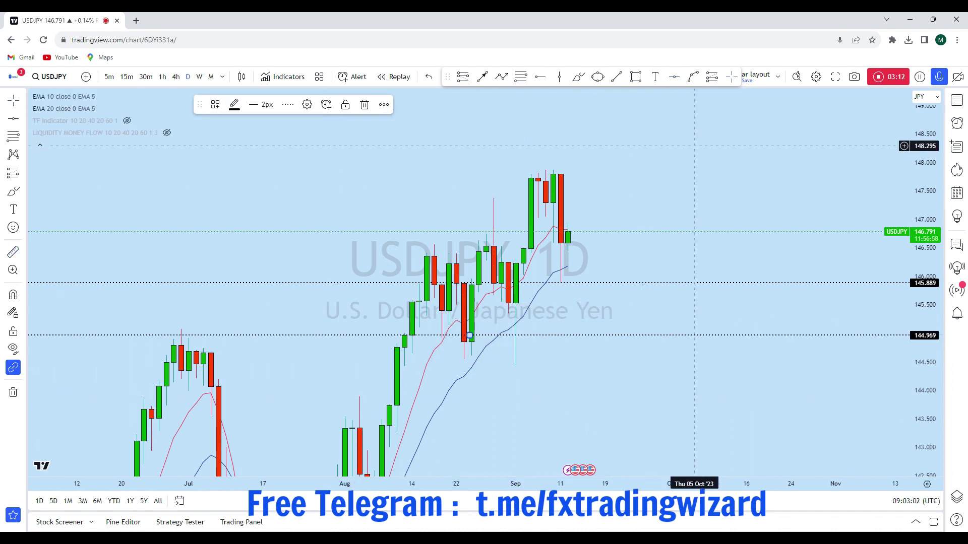
# Step: Switch the chart back to the 4-hour timeframe, framed to show the September candles and both horizontal lines
pyautogui.moveTo(697, 146); pyautogui.dragTo(693, 181)
pyautogui.moveTo(929, 402); pyautogui.dragTo(928, 373)
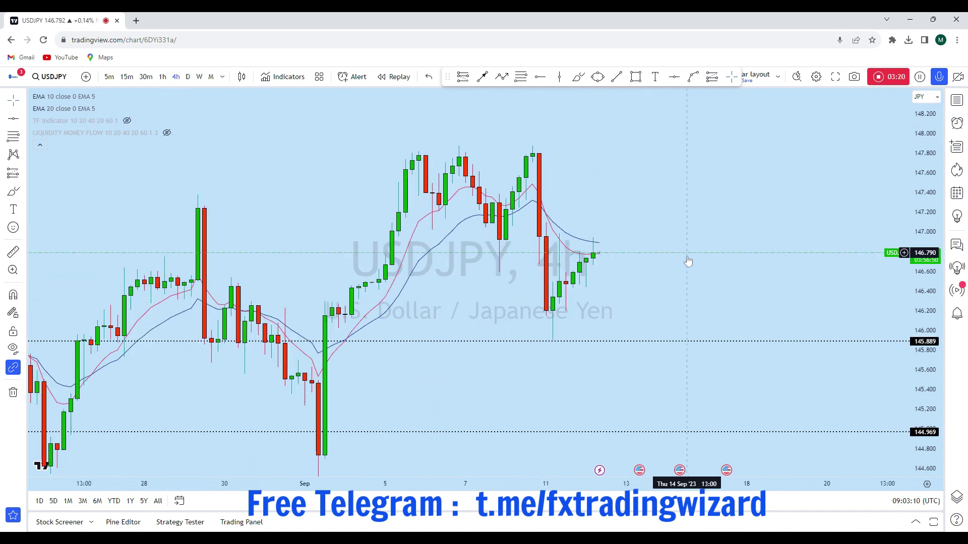
pyautogui.scroll(-3, 712, 252)
pyautogui.click(12, 103)
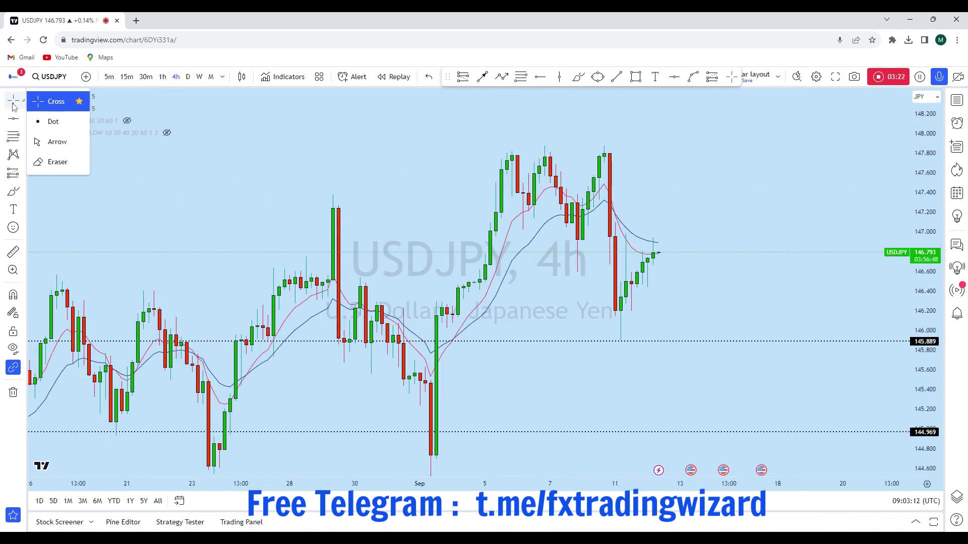
# Step: Examine the latest 4-hour candles against the EMA 10 and EMA 20 lines
pyautogui.moveTo(758, 203); pyautogui.dragTo(704, 245)
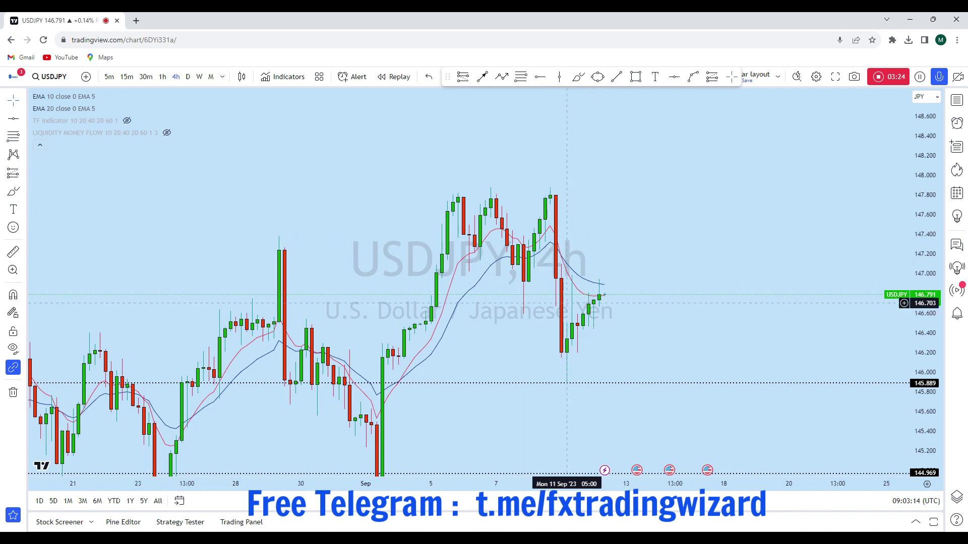
pyautogui.scroll(2, 659, 262)
pyautogui.moveTo(605, 262); pyautogui.dragTo(676, 248)
pyautogui.moveTo(925, 370); pyautogui.dragTo(926, 154)
pyautogui.scroll(2, 549, 278)
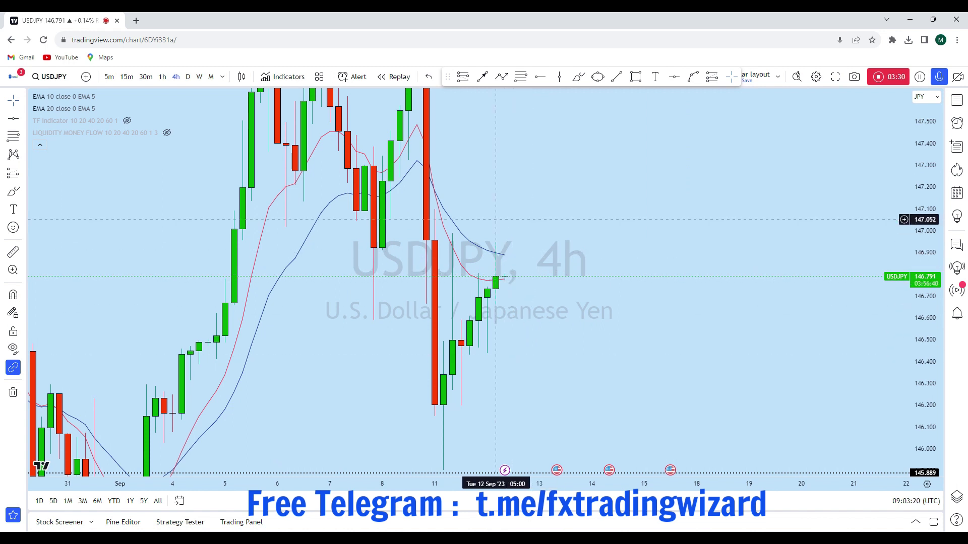
pyautogui.scroll(-3, 599, 367)
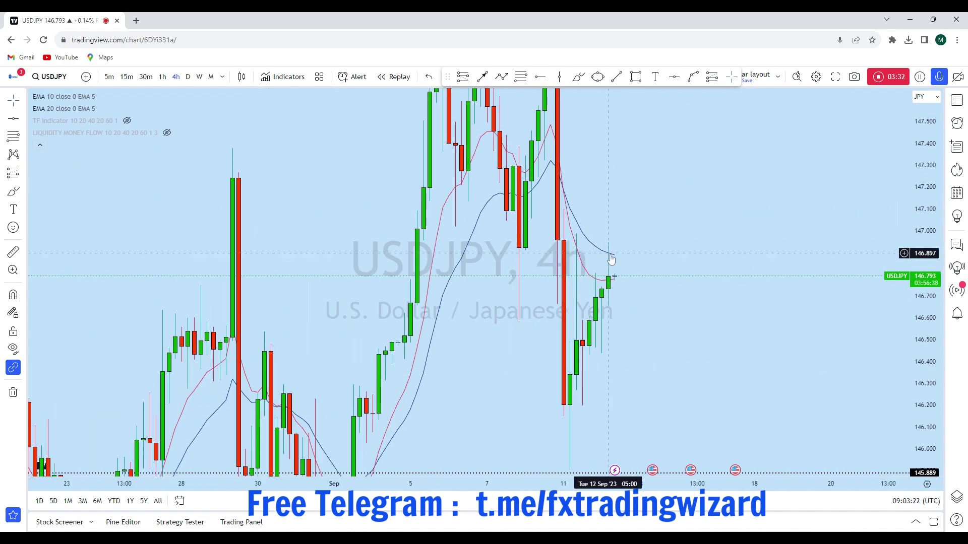
pyautogui.scroll(2, 653, 431)
pyautogui.moveTo(925, 316); pyautogui.dragTo(925, 406)
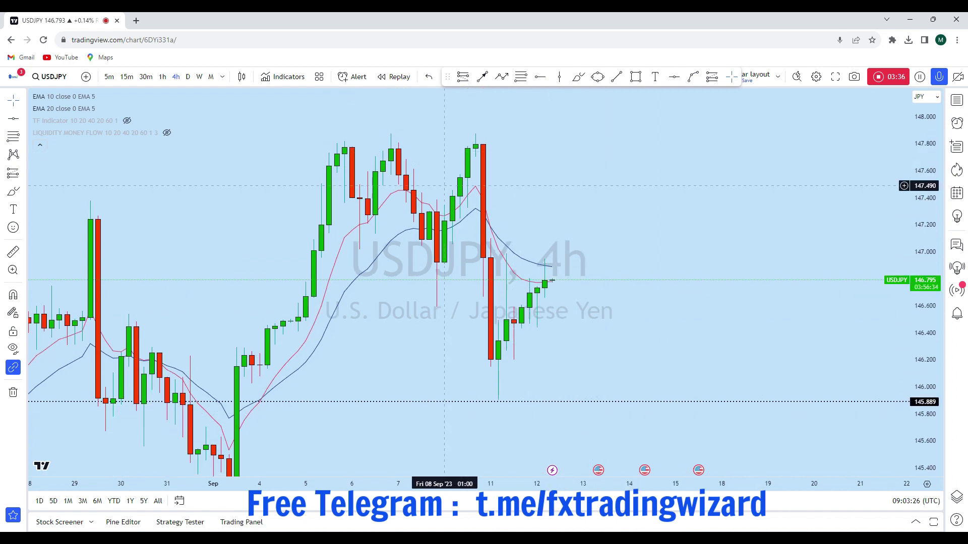
# Step: Draw a small circle near 146.9 just after the latest candle and an arrow from it down to about 145.92
pyautogui.click(602, 81)
pyautogui.click(560, 272)
pyautogui.click(567, 252)
pyautogui.moveTo(575, 258)
pyautogui.mouseDown()
pyautogui.moveTo(469, 214)
pyautogui.moveTo(492, 353)
pyautogui.mouseUp()
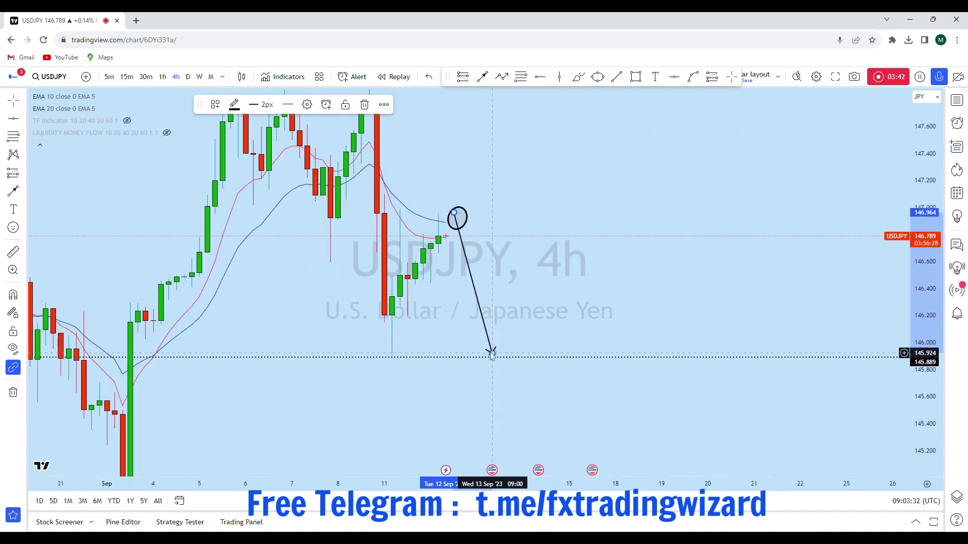
# Step: Draw a second, longer arrow from the circle down to about 145, just above the 144.969 line
pyautogui.moveTo(461, 213); pyautogui.dragTo(562, 427)
pyautogui.moveTo(924, 372); pyautogui.dragTo(924, 423)
pyautogui.scroll(-2, 716, 380)
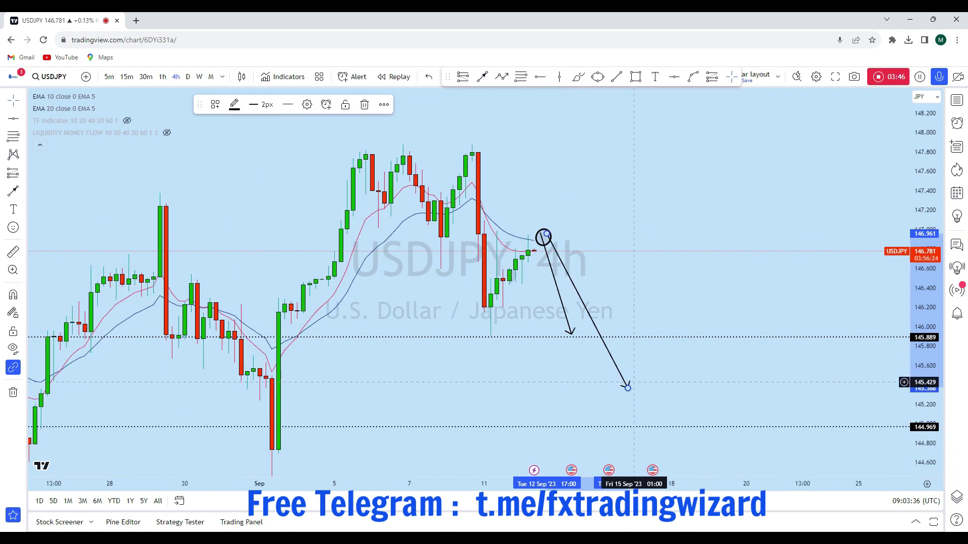
pyautogui.moveTo(629, 388); pyautogui.dragTo(609, 422)
pyautogui.scroll(1, 653, 283)
pyautogui.moveTo(667, 226); pyautogui.dragTo(729, 229)
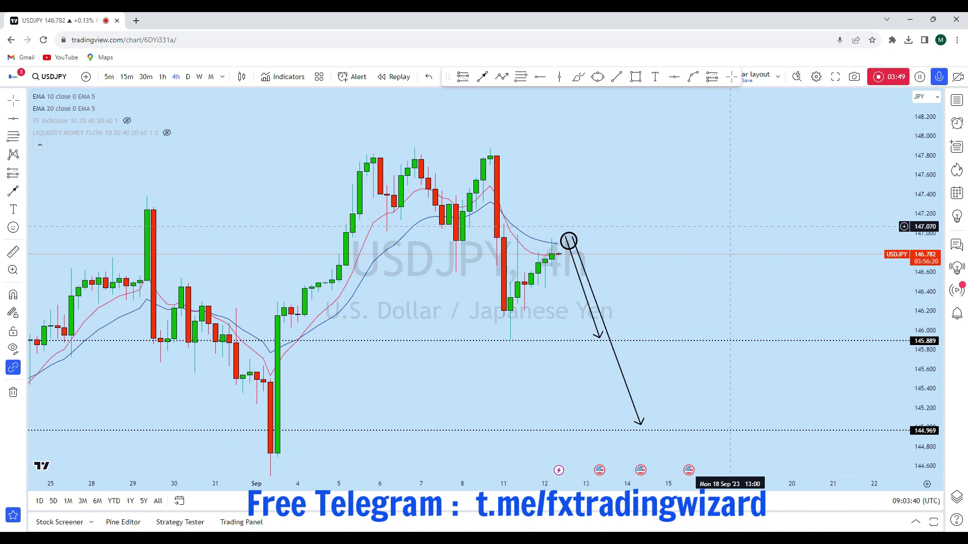